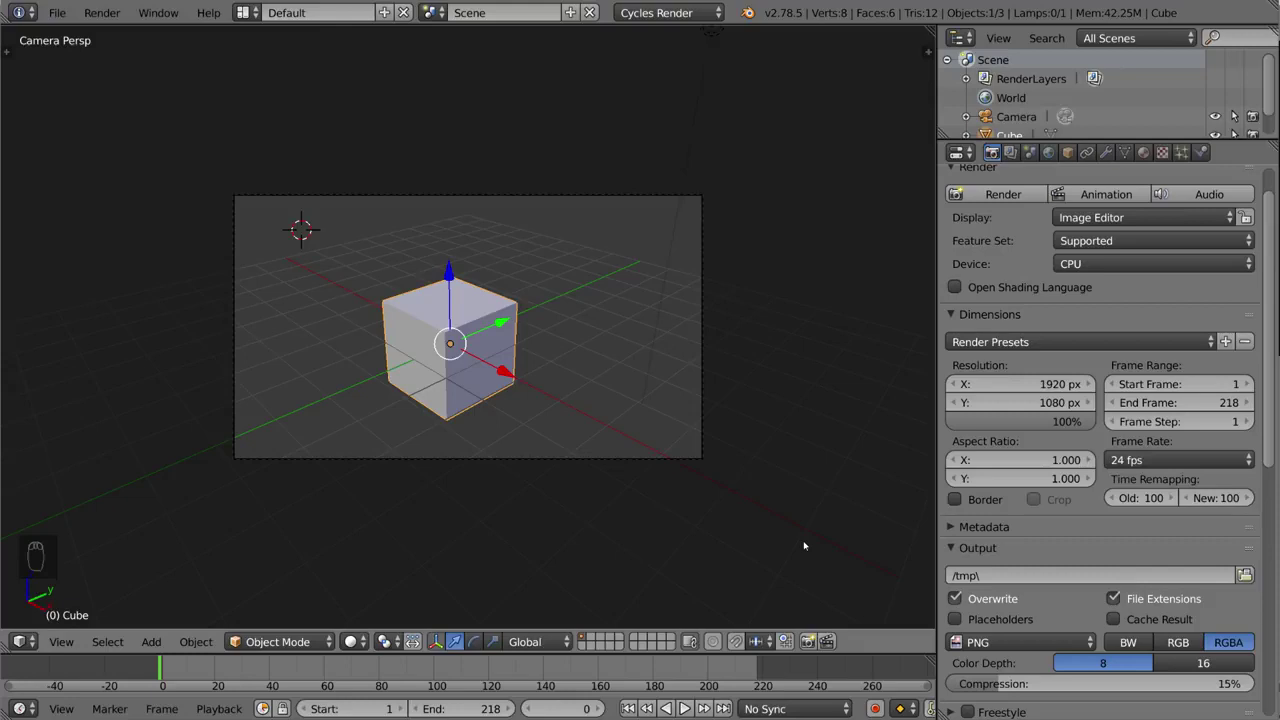
- Set the render width to exactly 1920 px after trying other widths
{"action": "left_click", "coordinate": [982, 527]}
{"action": "left_click", "coordinate": [985, 527]}
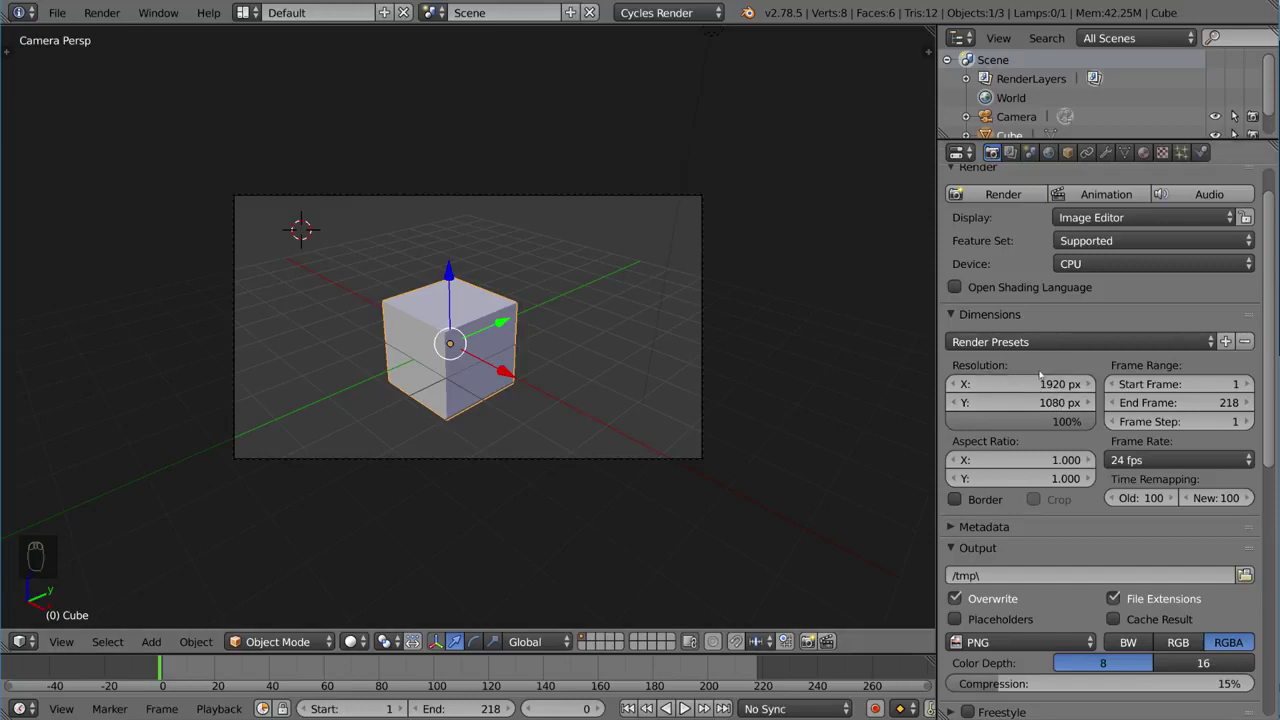
{"action": "left_click_drag", "start_coordinate": [1090, 384], "coordinate": [720, 303]}
{"action": "middle_click_drag", "start_coordinate": [700, 320], "coordinate": [658, 342]}
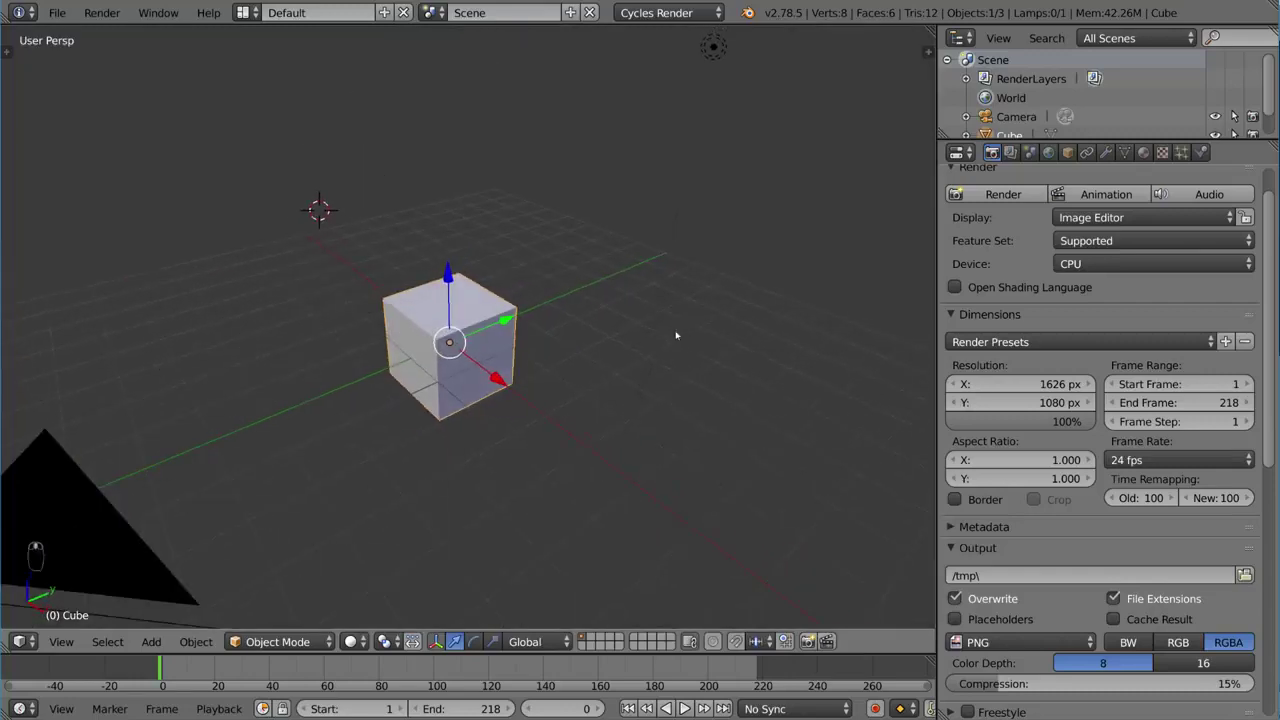
{"action": "key", "text": "KP_0"}
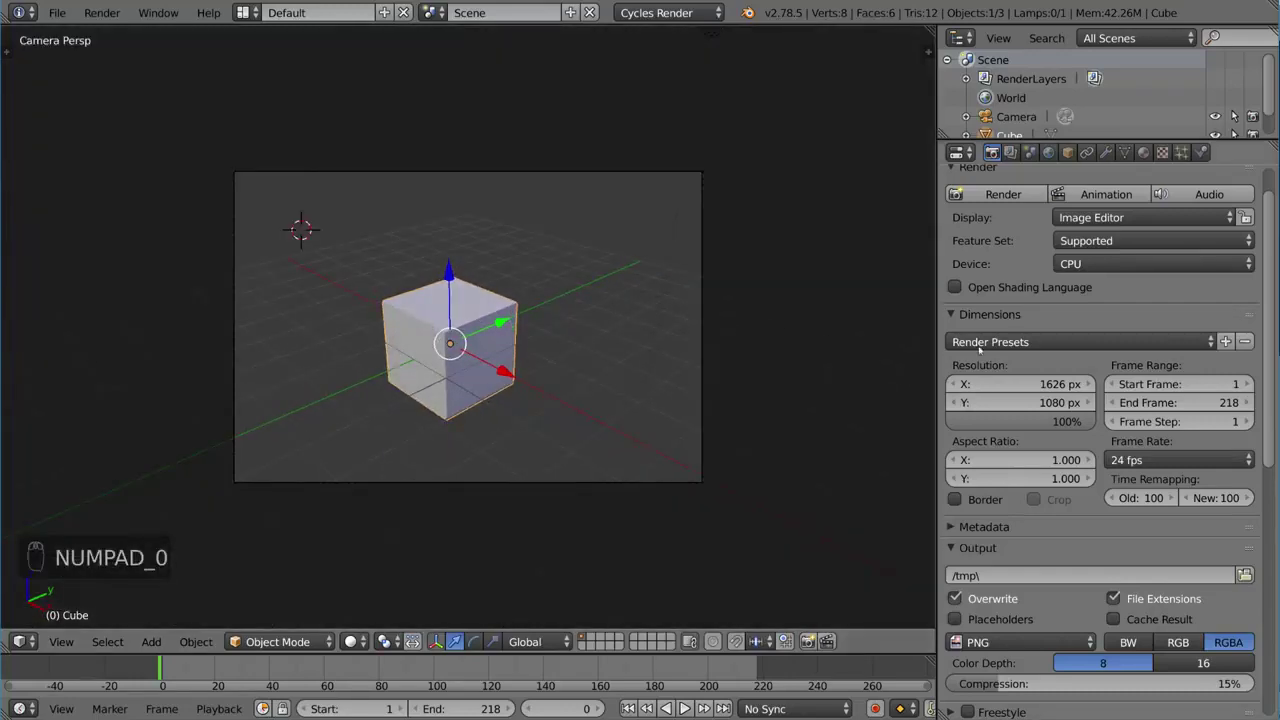
{"action": "left_click_drag", "start_coordinate": [1060, 384], "coordinate": [1030, 384]}
{"action": "left_click", "coordinate": [1030, 384]}
{"action": "type", "text": "1920"}
{"action": "key", "text": "Return"}
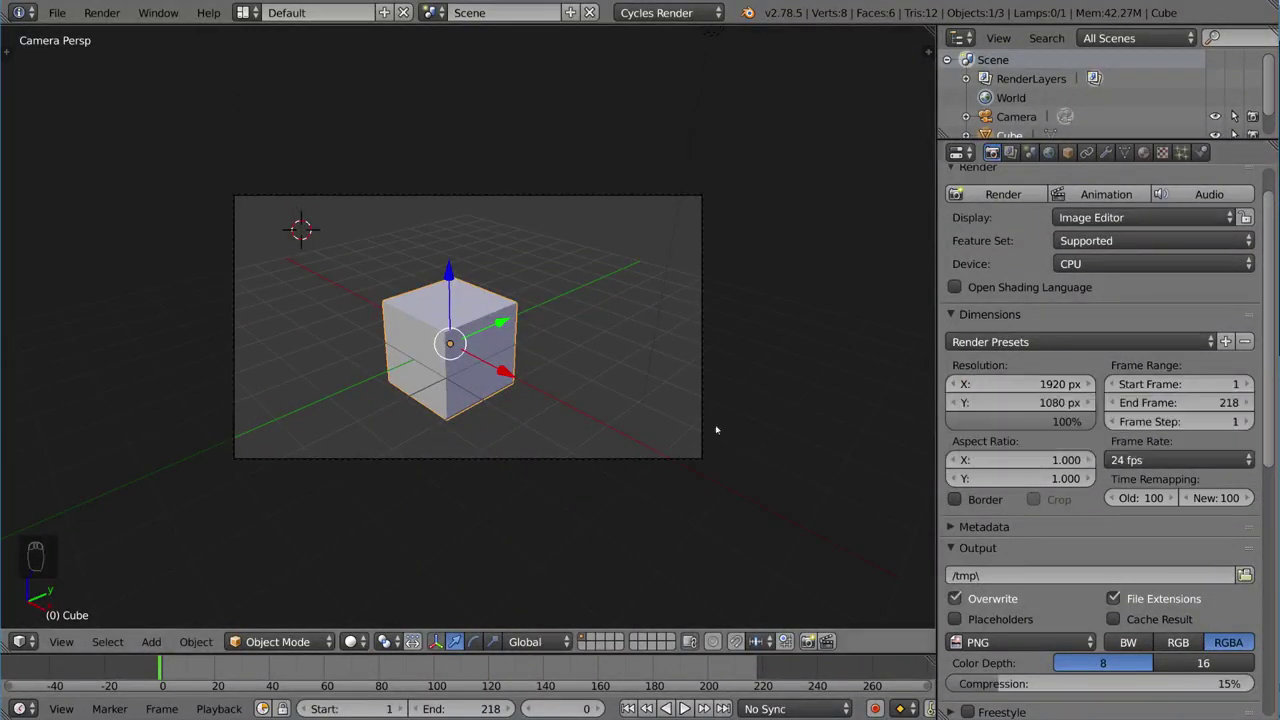
- Try a taller height and 57% scale, then restore 1080 px height at 100%
{"action": "left_click_drag", "start_coordinate": [1006, 410], "coordinate": [1120, 410]}
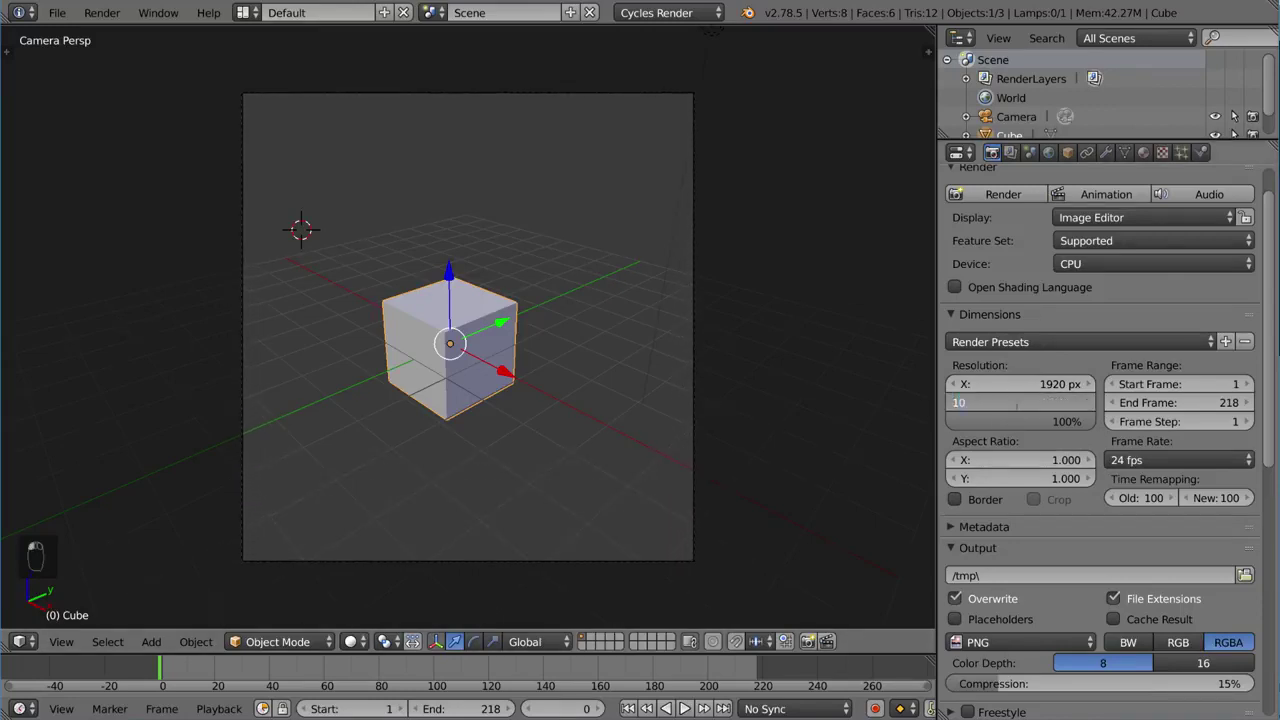
{"action": "key", "text": "ctrl+z"}
{"action": "mouse_move", "coordinate": [1041, 421]}
{"action": "left_mouse_down"}
{"action": "mouse_move", "coordinate": [972, 421]}
{"action": "mouse_move", "coordinate": [1044, 424]}
{"action": "left_mouse_up"}
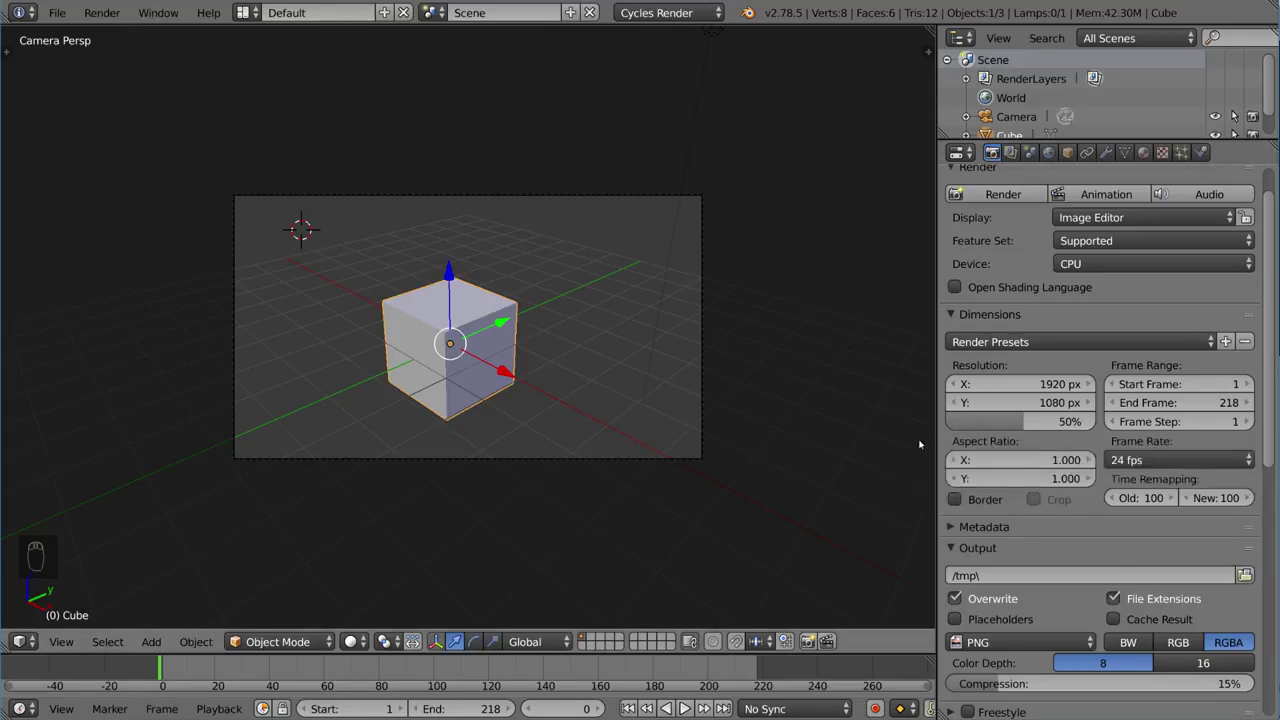
{"action": "left_click_drag", "start_coordinate": [977, 426], "coordinate": [1030, 432]}
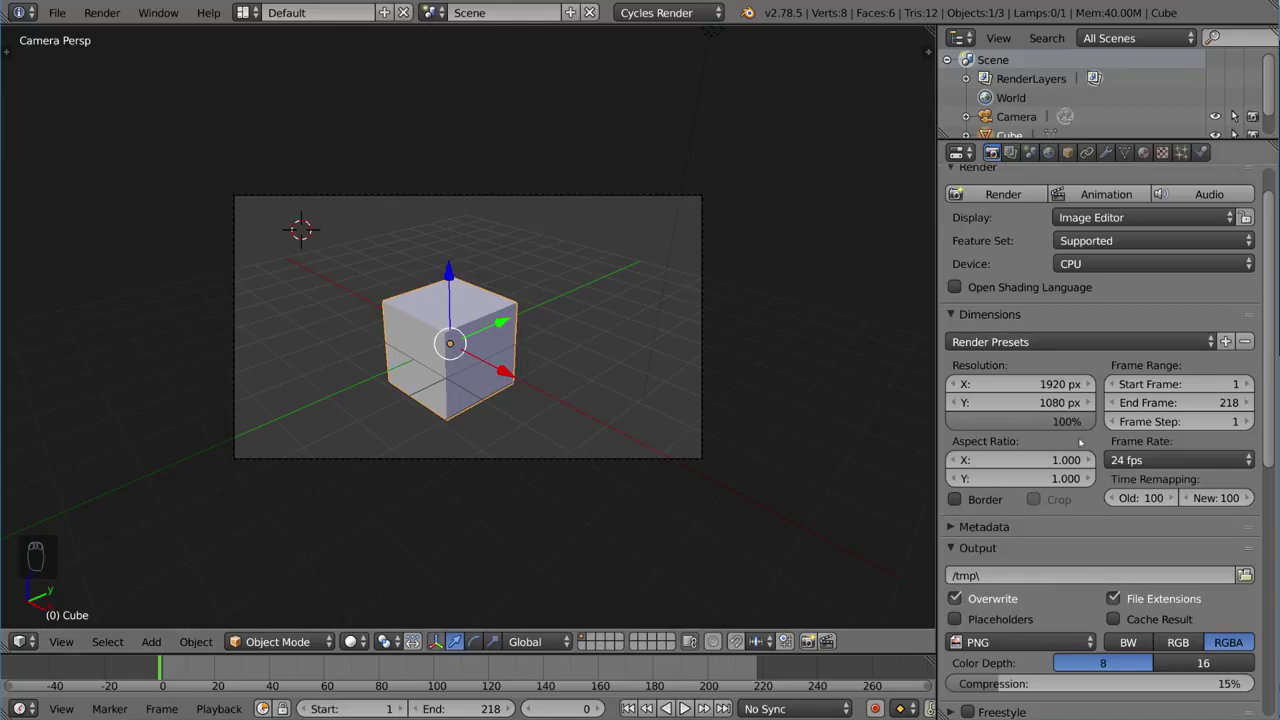
- Try different start, end and step values, ending with frames 1 to 232 at step 1
{"action": "mouse_move", "coordinate": [1180, 384]}
{"action": "left_mouse_down"}
{"action": "mouse_move", "coordinate": [1230, 384]}
{"action": "mouse_move", "coordinate": [1187, 386]}
{"action": "left_mouse_up"}
{"action": "left_click", "coordinate": [1182, 402]}
{"action": "type", "text": "250"}
{"action": "key", "text": "Return"}
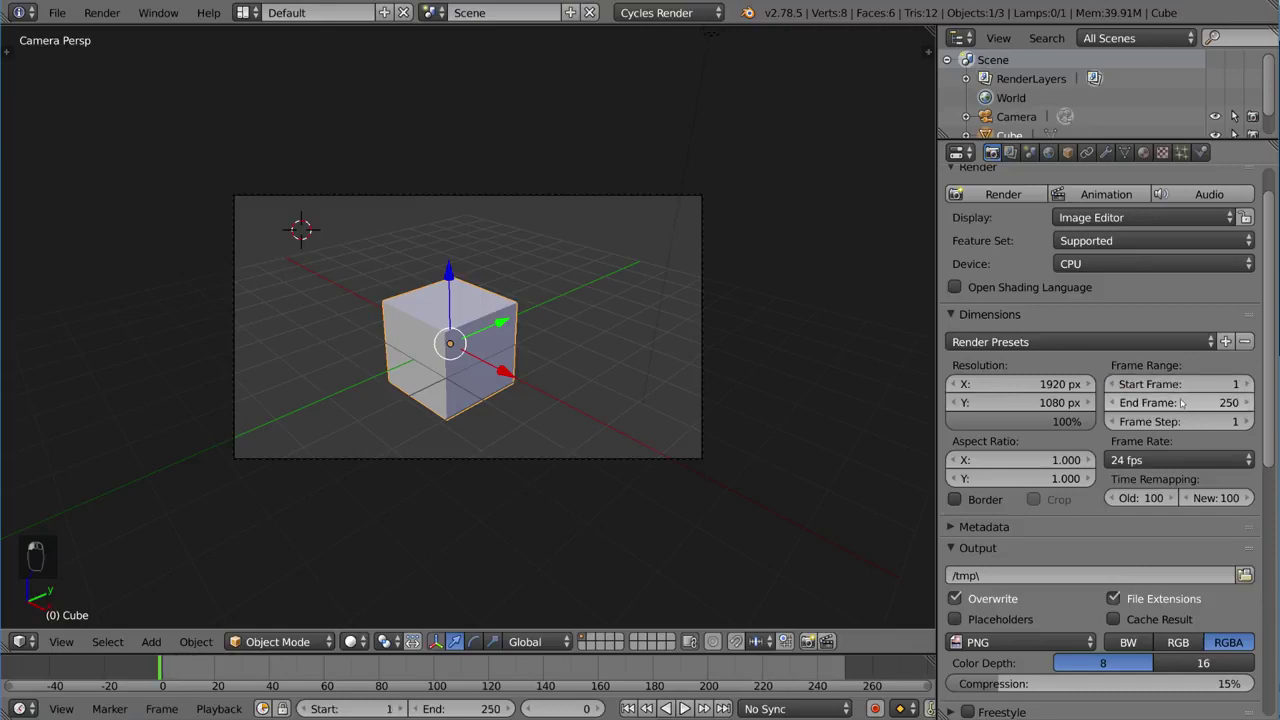
{"action": "mouse_move", "coordinate": [1182, 402]}
{"action": "left_mouse_down"}
{"action": "mouse_move", "coordinate": [1070, 402]}
{"action": "mouse_move", "coordinate": [1172, 402]}
{"action": "left_mouse_up"}
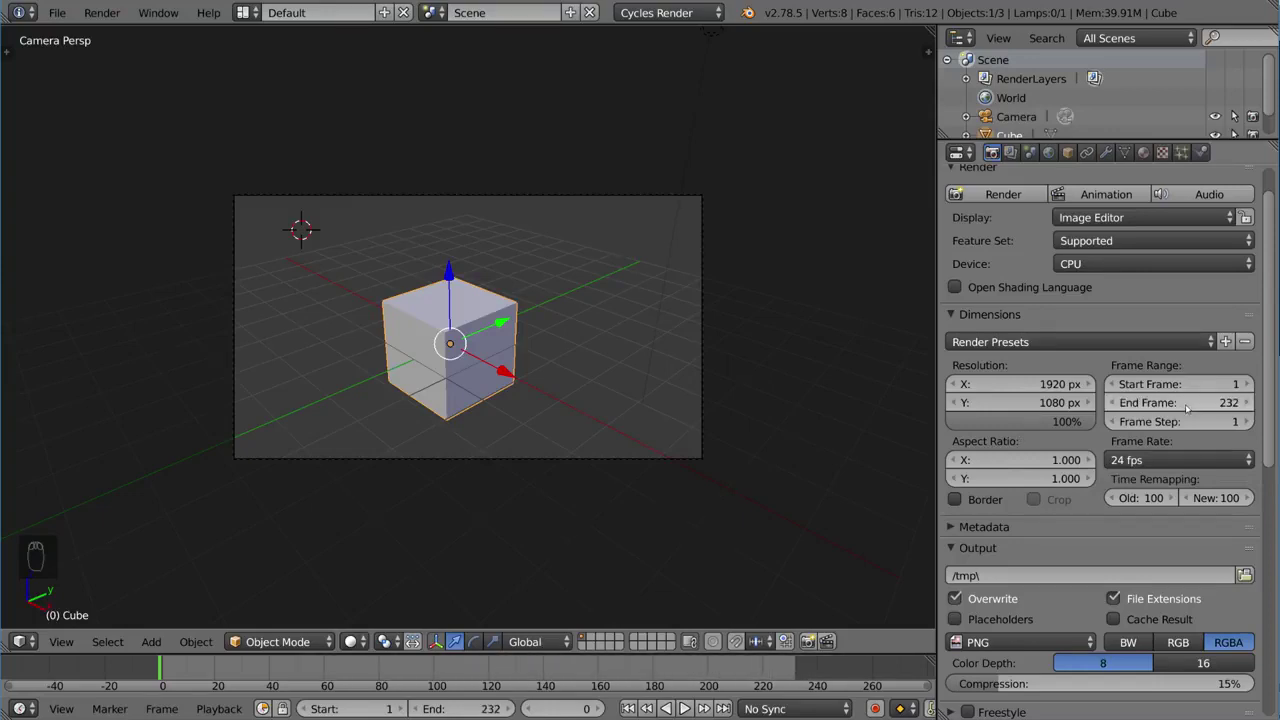
{"action": "left_click", "coordinate": [1247, 421]}
{"action": "left_click_drag", "start_coordinate": [1247, 421], "coordinate": [1250, 425]}
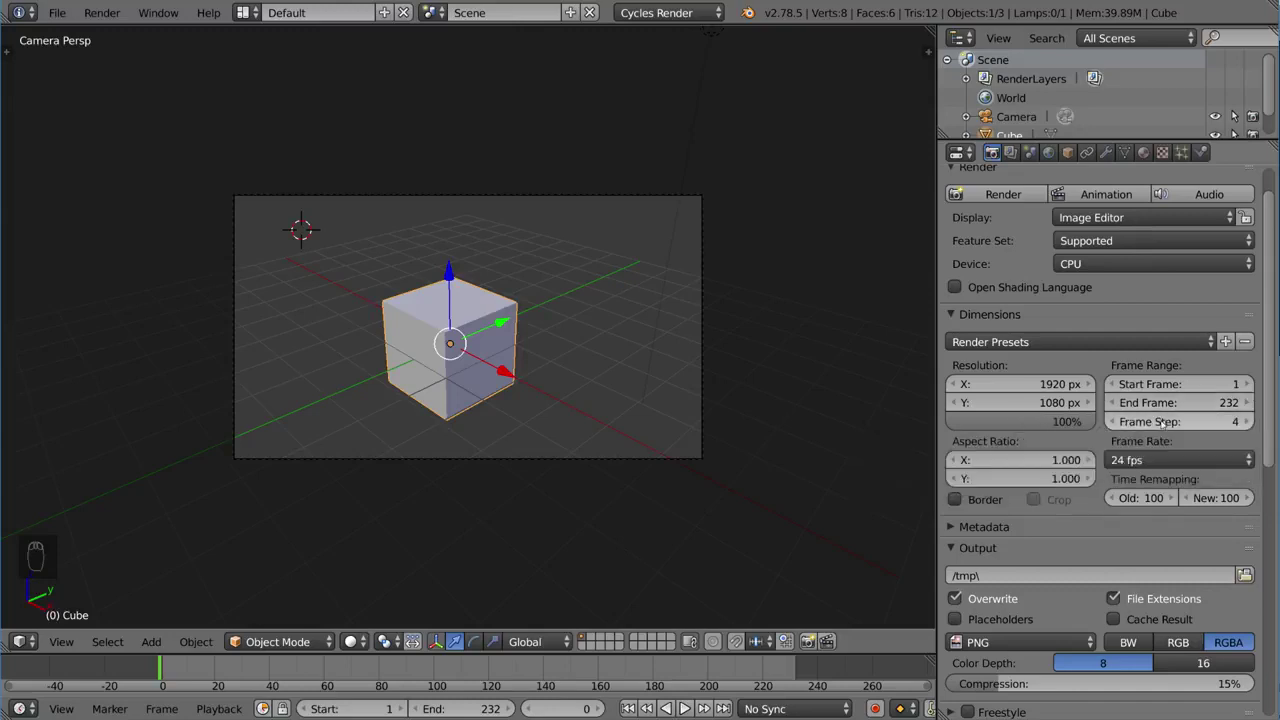
{"action": "mouse_move", "coordinate": [1113, 425]}
{"action": "left_mouse_down"}
{"action": "mouse_move", "coordinate": [1100, 425]}
{"action": "mouse_move", "coordinate": [1112, 425]}
{"action": "left_mouse_up"}
{"action": "left_click", "coordinate": [1140, 459]}
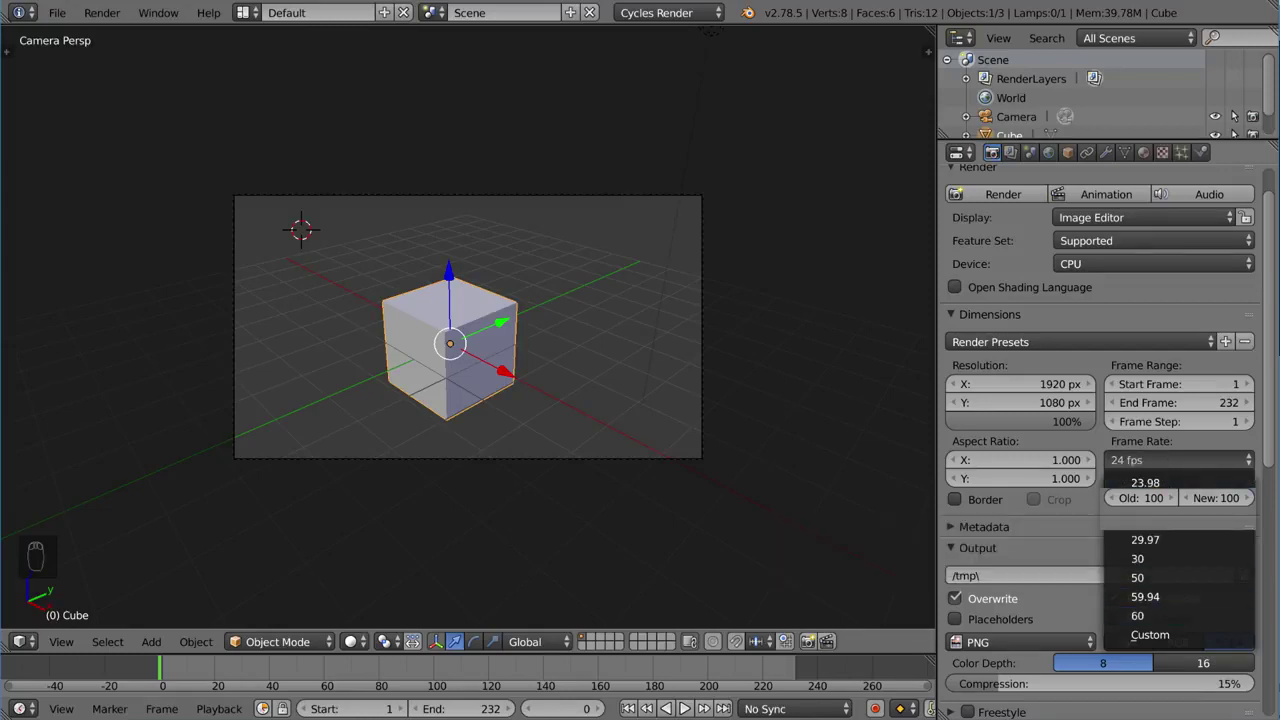
{"action": "left_click", "coordinate": [1175, 632]}
{"action": "left_click", "coordinate": [1189, 464]}
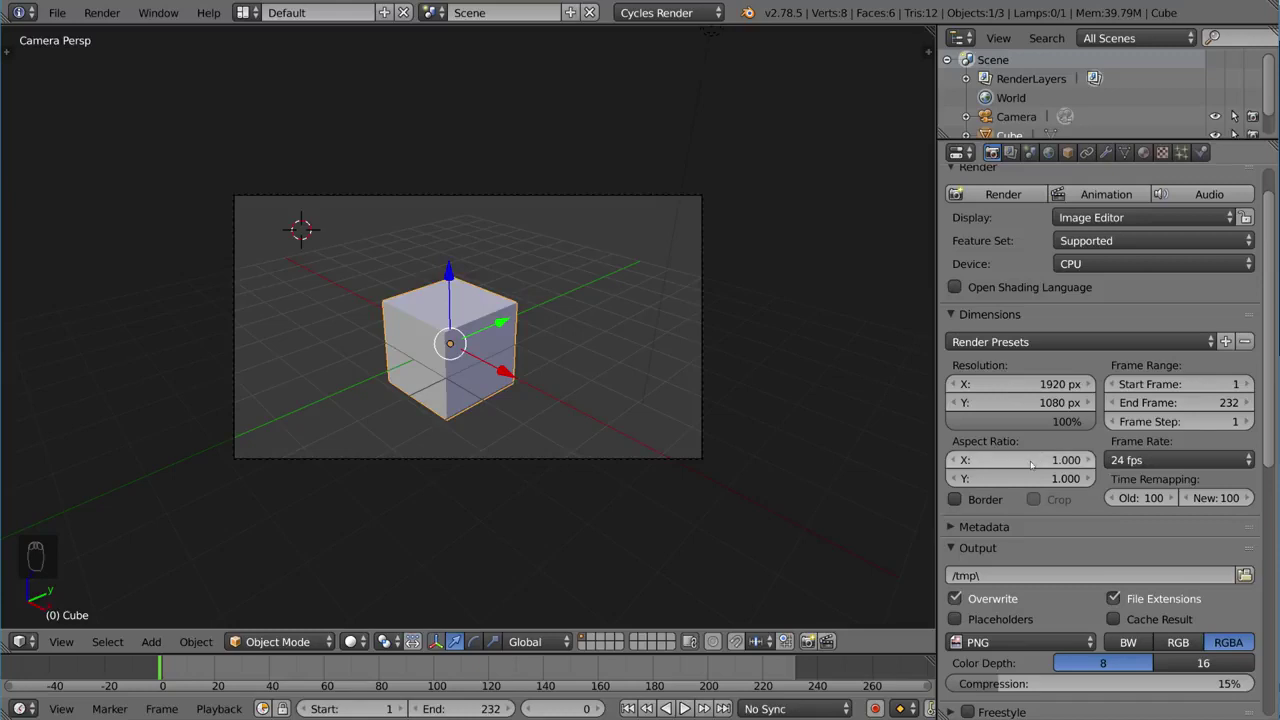
{"action": "mouse_move", "coordinate": [1033, 461]}
{"action": "left_mouse_down"}
{"action": "mouse_move", "coordinate": [1110, 461]}
{"action": "mouse_move", "coordinate": [1033, 461]}
{"action": "left_mouse_up"}
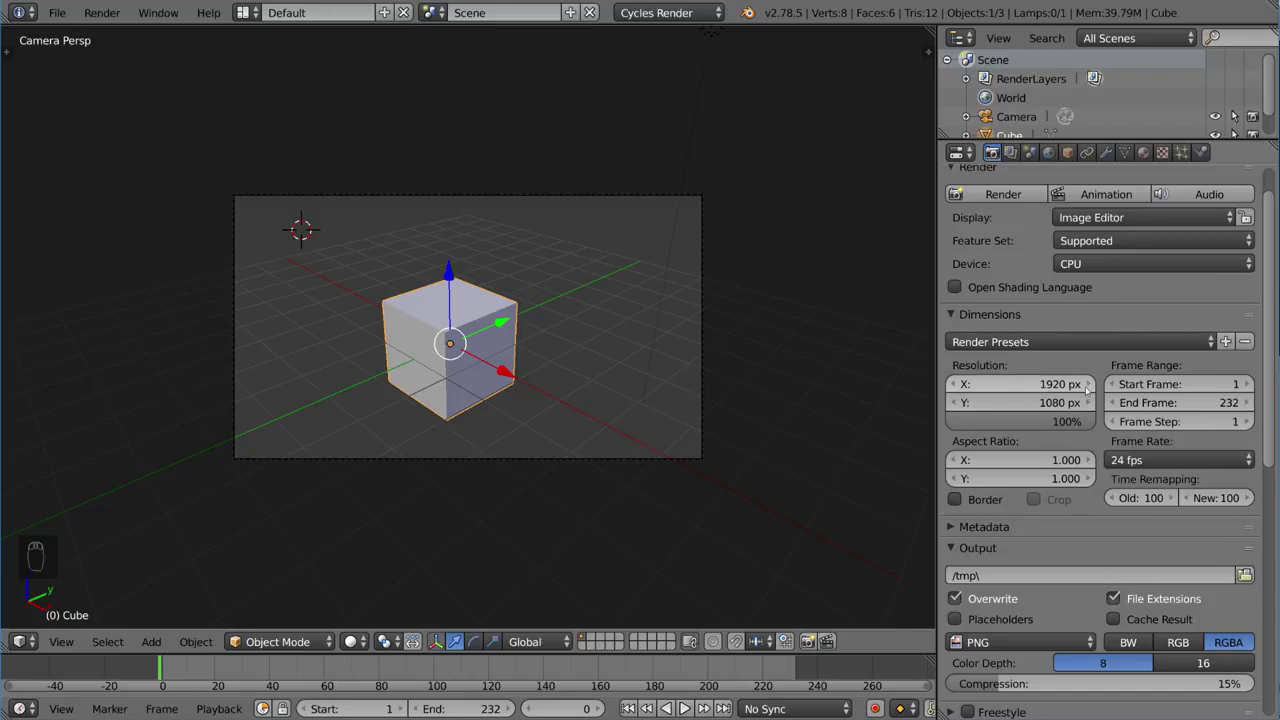
{"action": "left_click", "coordinate": [1050, 381]}
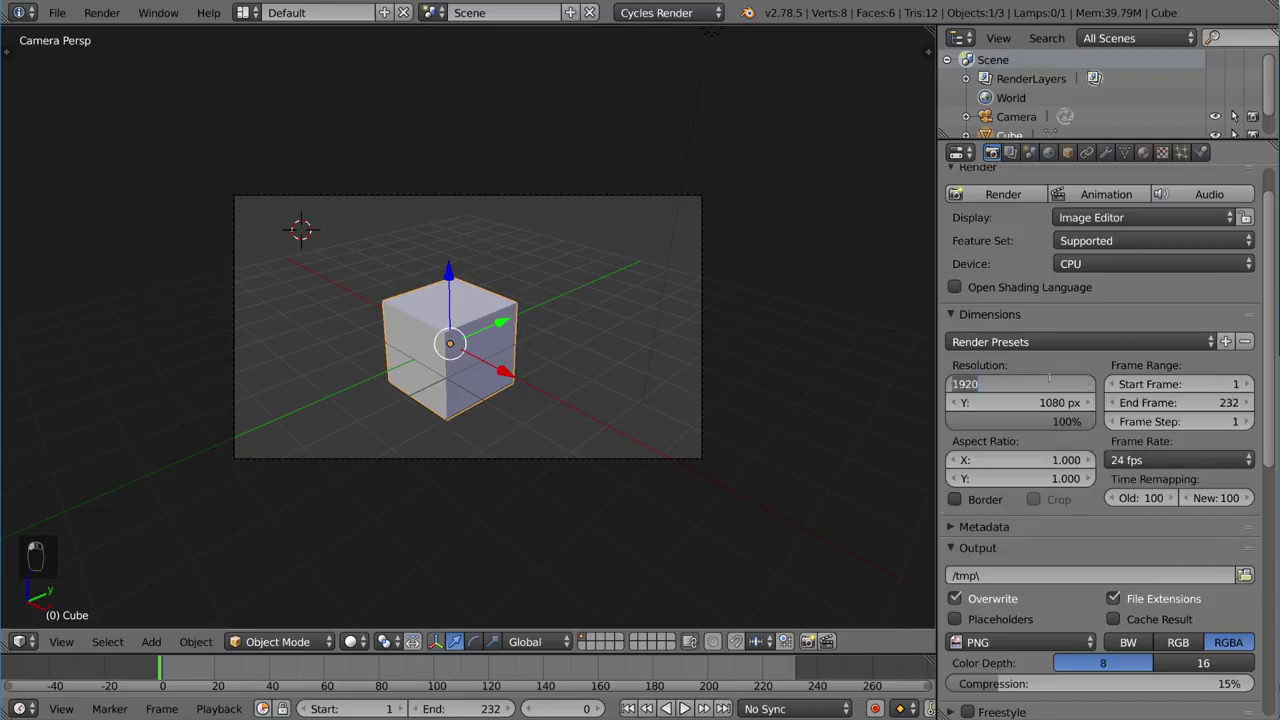
{"action": "type", "text": "2000"}
{"action": "key", "text": "Tab"}
{"action": "type", "text": "2000"}
{"action": "key", "text": "Return"}
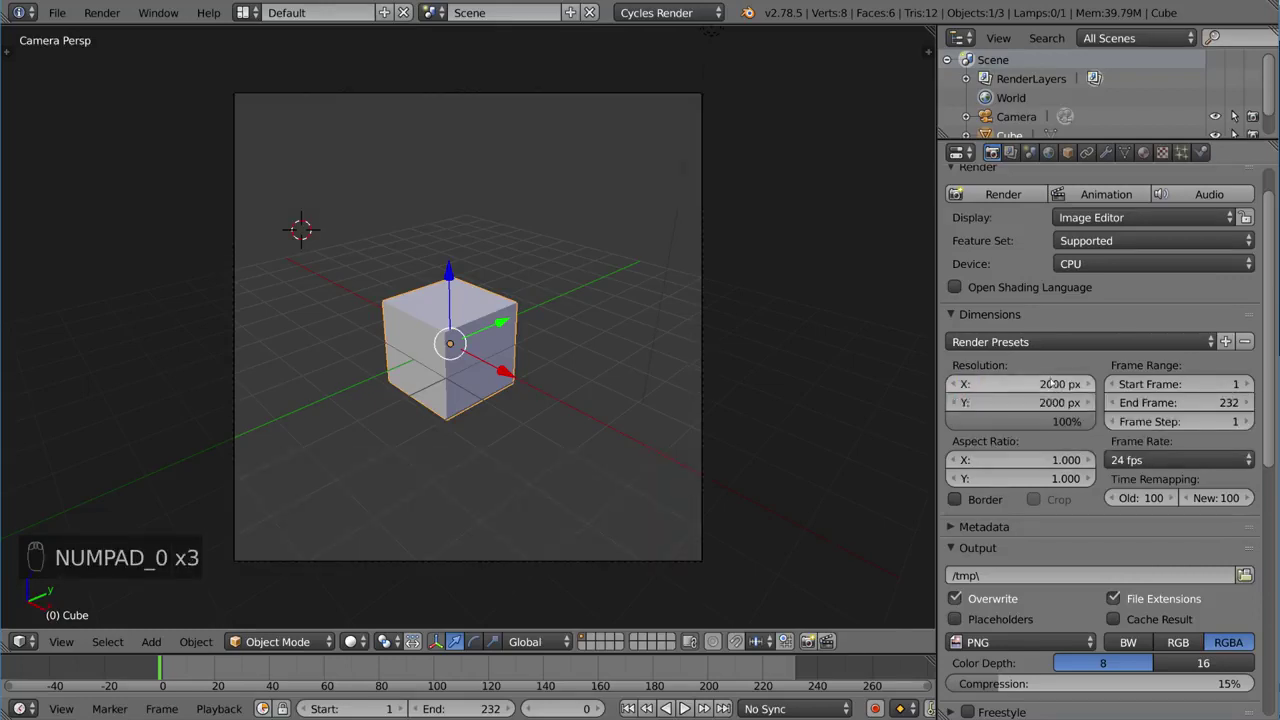
{"action": "left_click", "coordinate": [1023, 461]}
{"action": "type", "text": "16"}
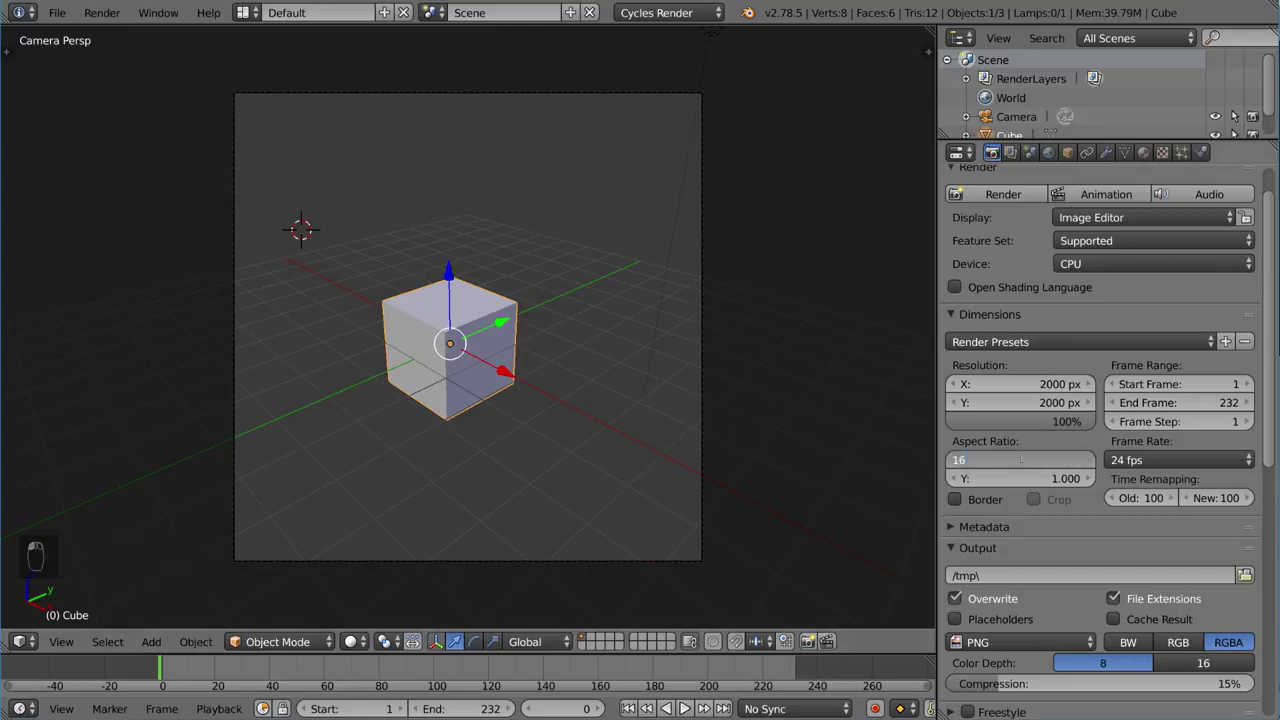
{"action": "key", "text": "Tab"}
{"action": "type", "text": "9"}
{"action": "key", "text": "Return"}
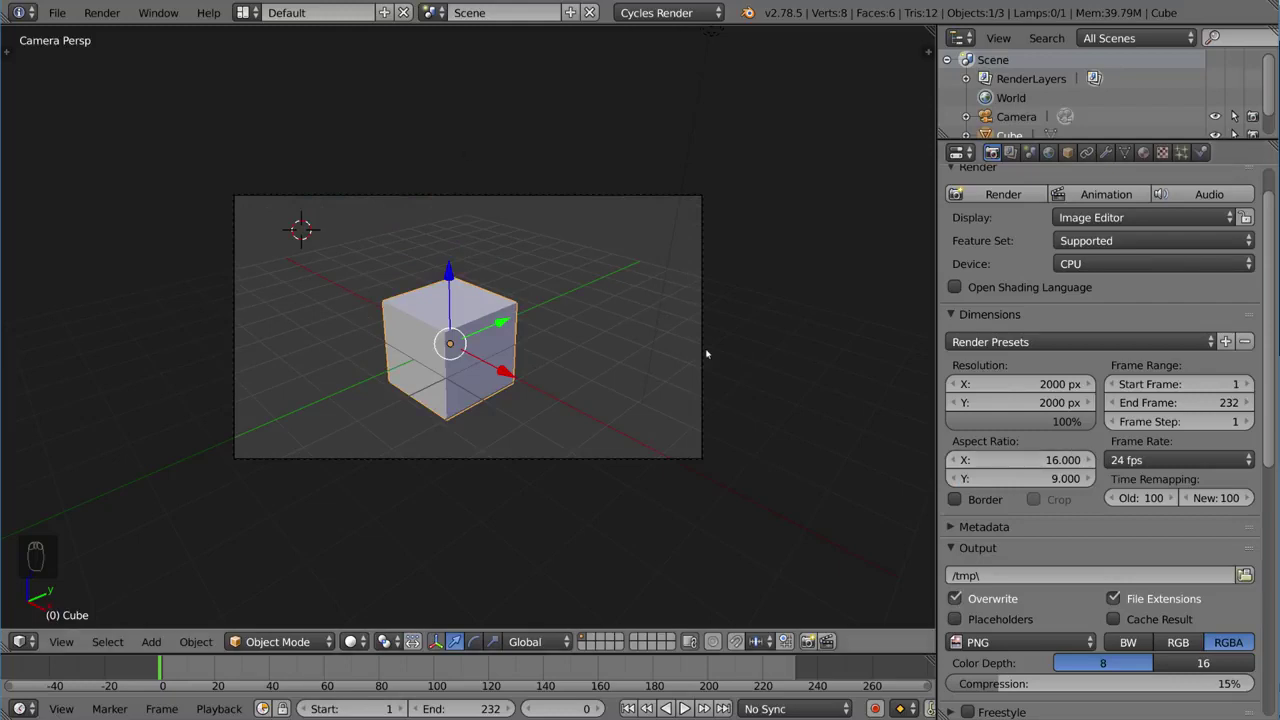
{"action": "left_click", "coordinate": [1023, 460]}
{"action": "type", "text": "1"}
{"action": "key", "text": "Tab"}
{"action": "type", "text": "1"}
{"action": "key", "text": "Return"}
{"action": "left_click", "coordinate": [1026, 384]}
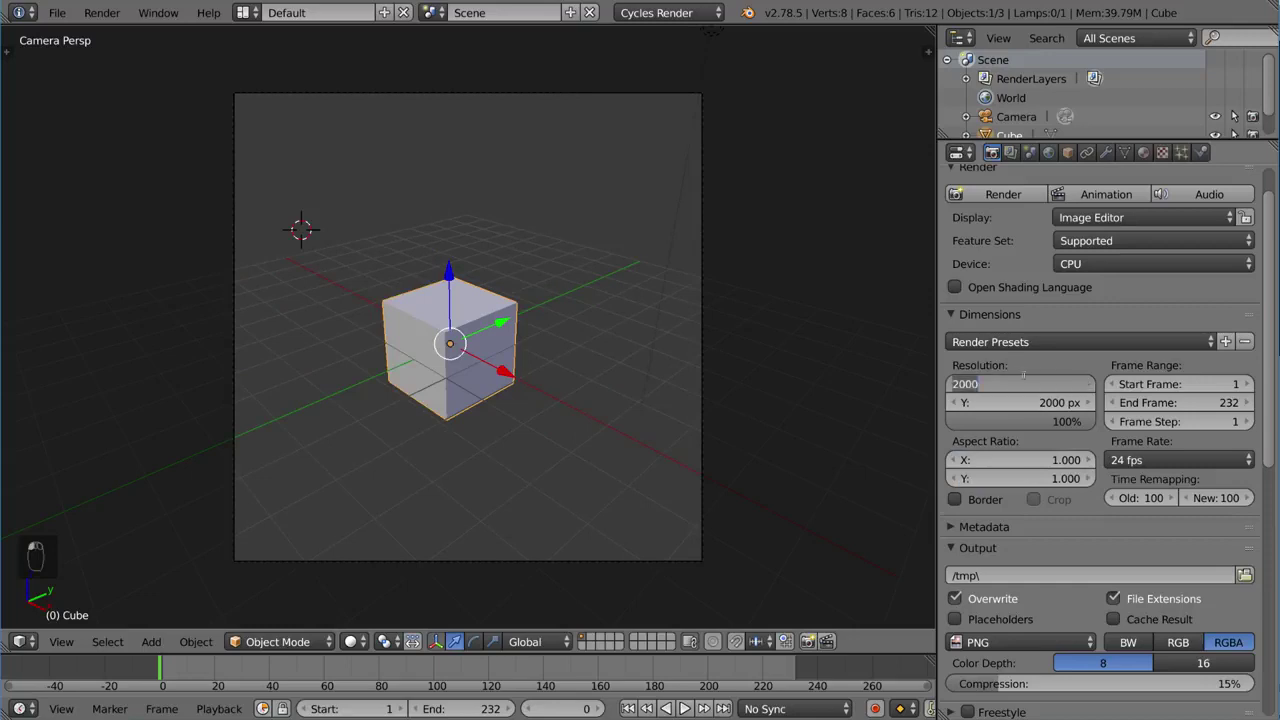
{"action": "type", "text": "1920"}
{"action": "key", "text": "Tab"}
{"action": "type", "text": "1080"}
{"action": "key", "text": "Return"}
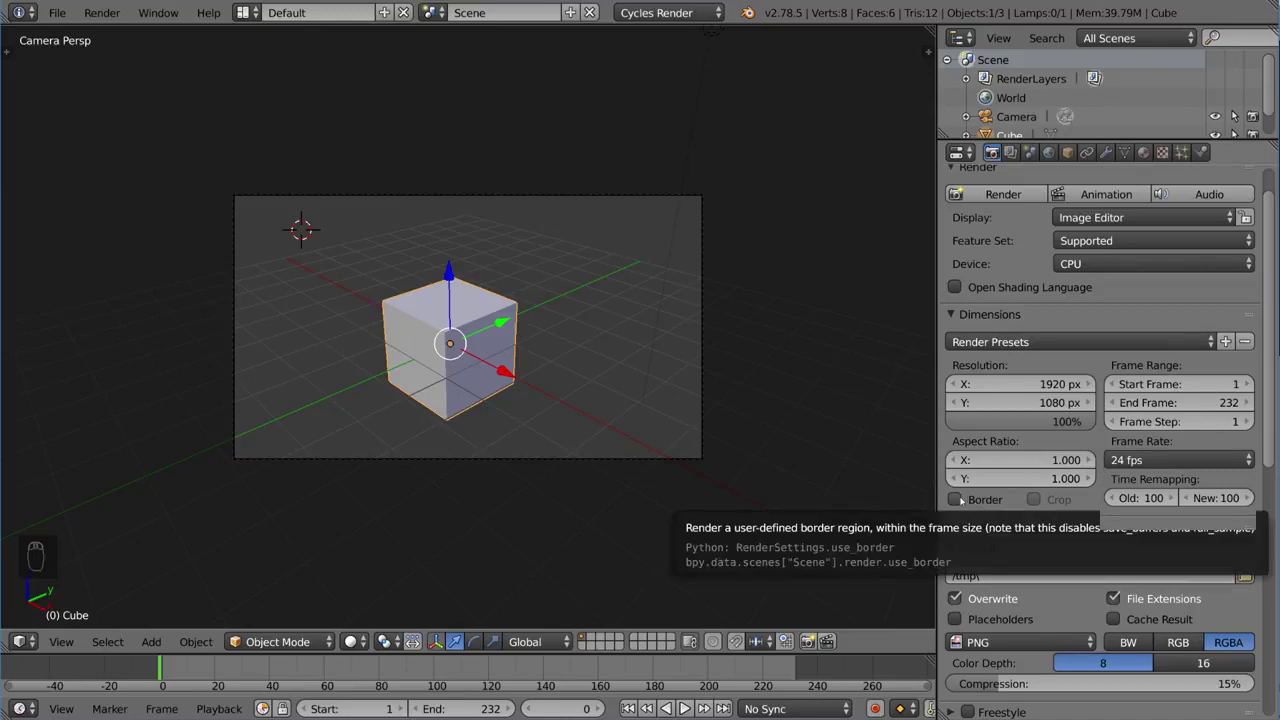
- Enable Border and draw a render region around the cube with Ctrl+B
{"action": "left_click", "coordinate": [956, 499]}
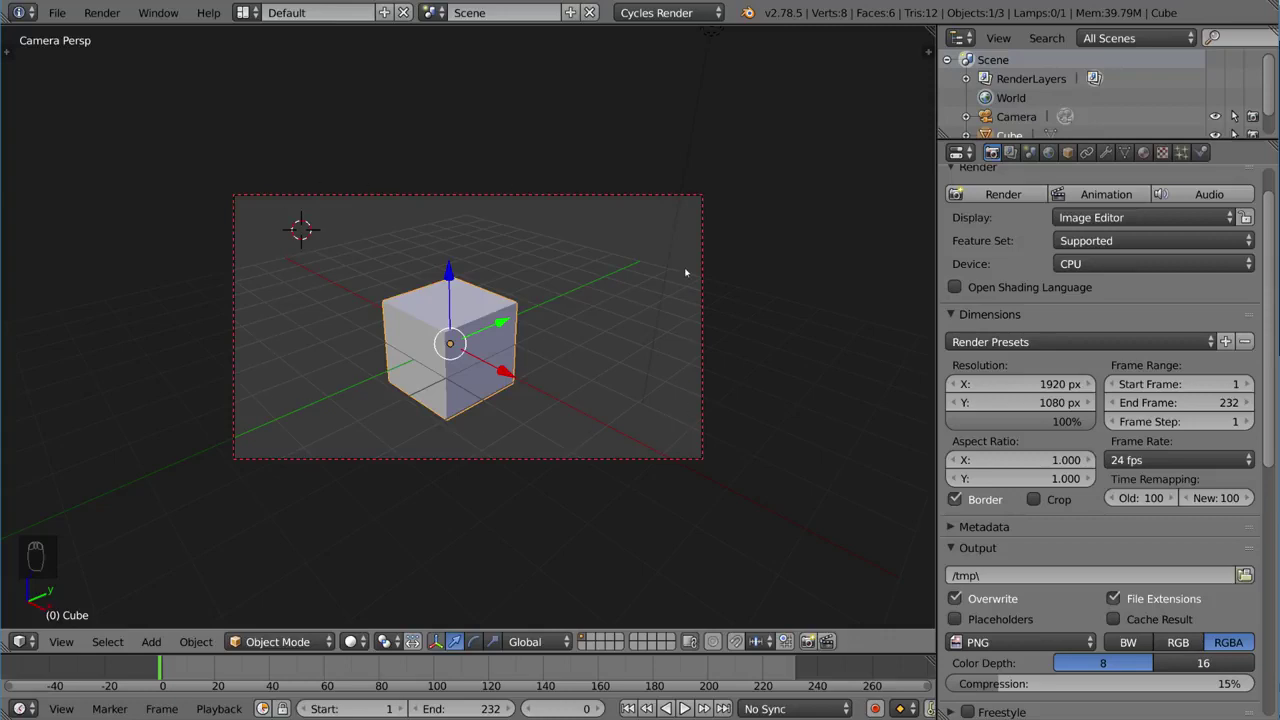
{"action": "left_click", "coordinate": [955, 499]}
{"action": "left_click", "coordinate": [955, 499]}
{"action": "key", "text": "ctrl+b"}
{"action": "left_click_drag", "start_coordinate": [326, 214], "coordinate": [451, 438]}
- Render the bordered region and zoom over the result
{"action": "key", "text": "F12"}
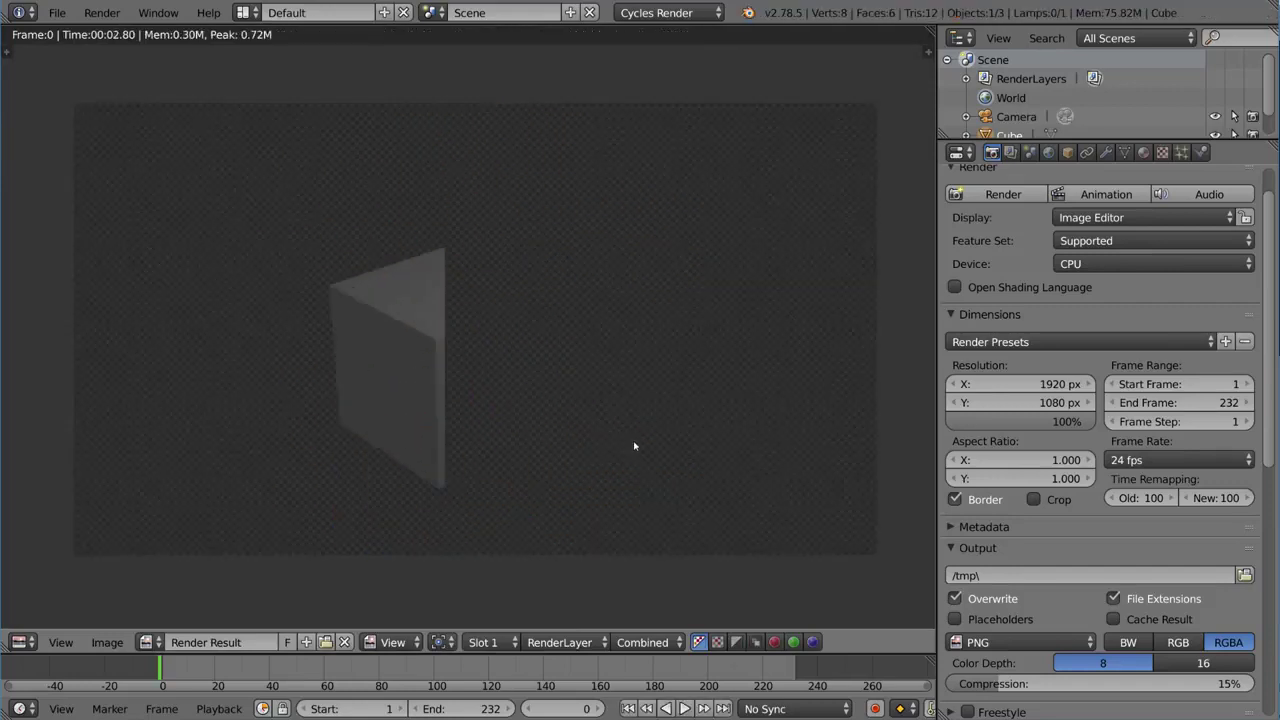
{"action": "scroll", "coordinate": [485, 394], "scroll_direction": "down", "scroll_amount": 2}
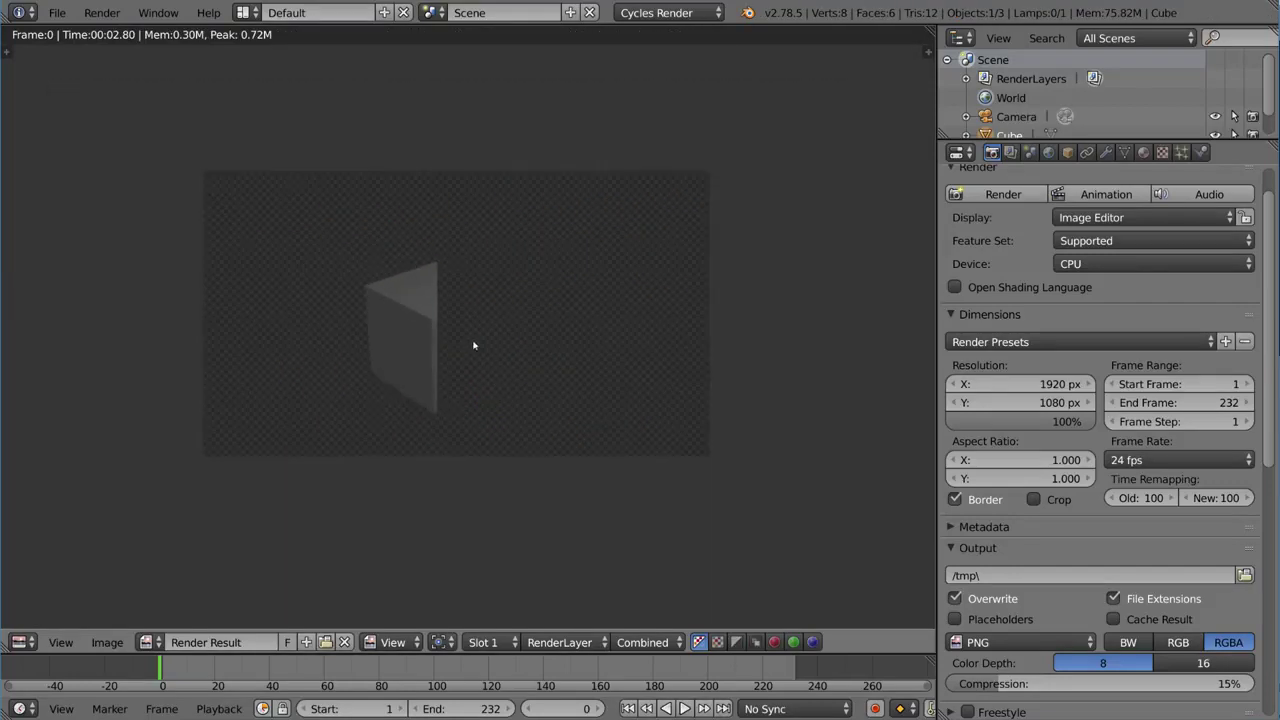
{"action": "scroll", "coordinate": [449, 360], "scroll_direction": "up", "scroll_amount": 2}
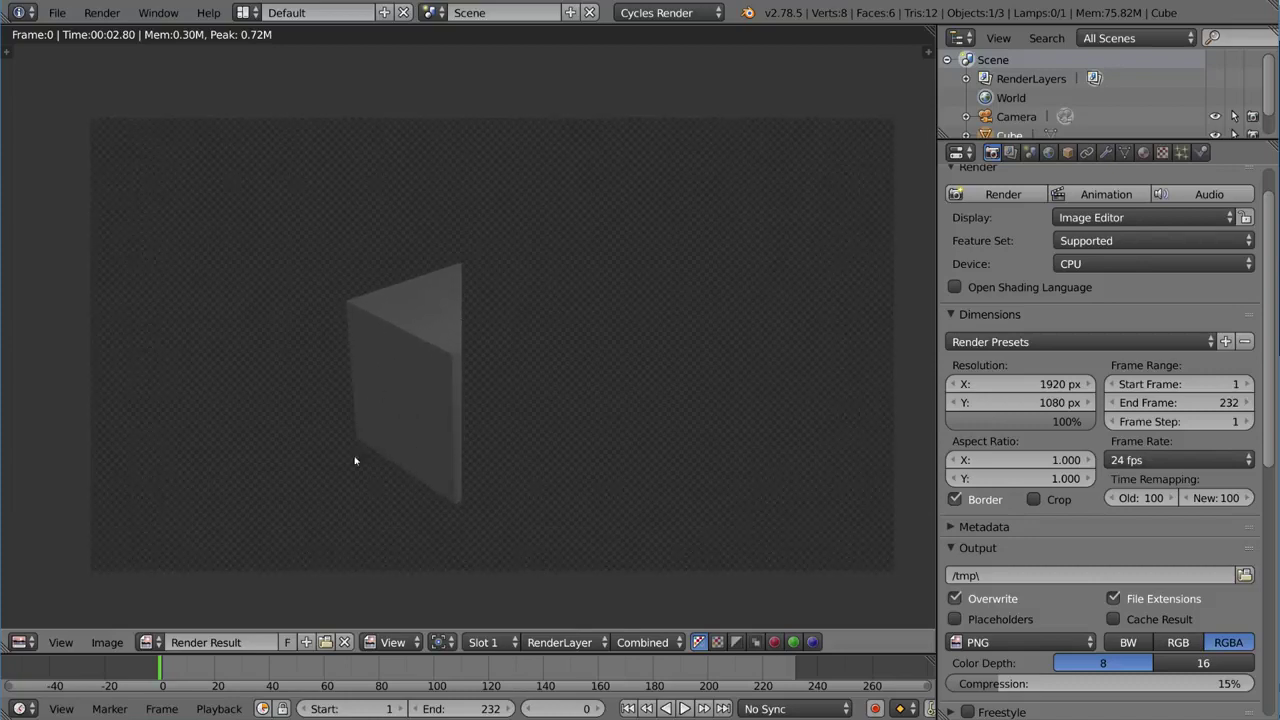
- Turn on Crop and re-render the bordered region
{"action": "key", "text": "Escape"}
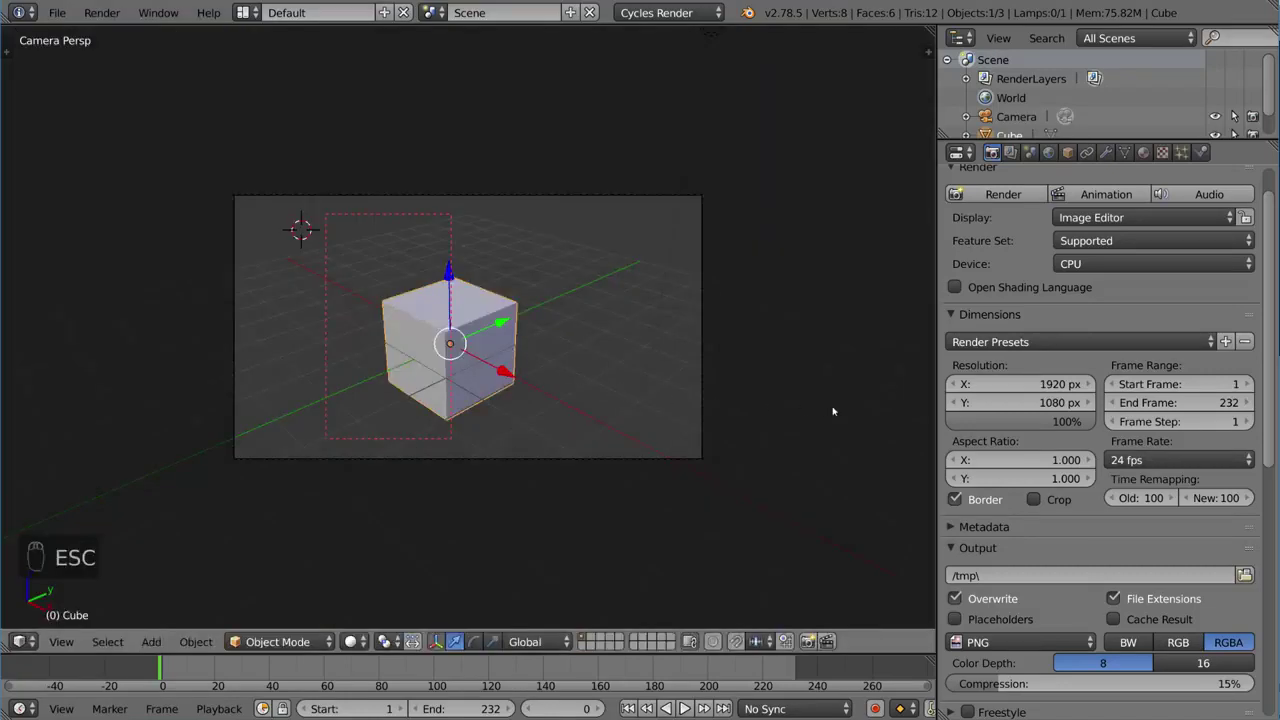
{"action": "left_click", "coordinate": [1033, 499]}
{"action": "key", "text": "F12"}
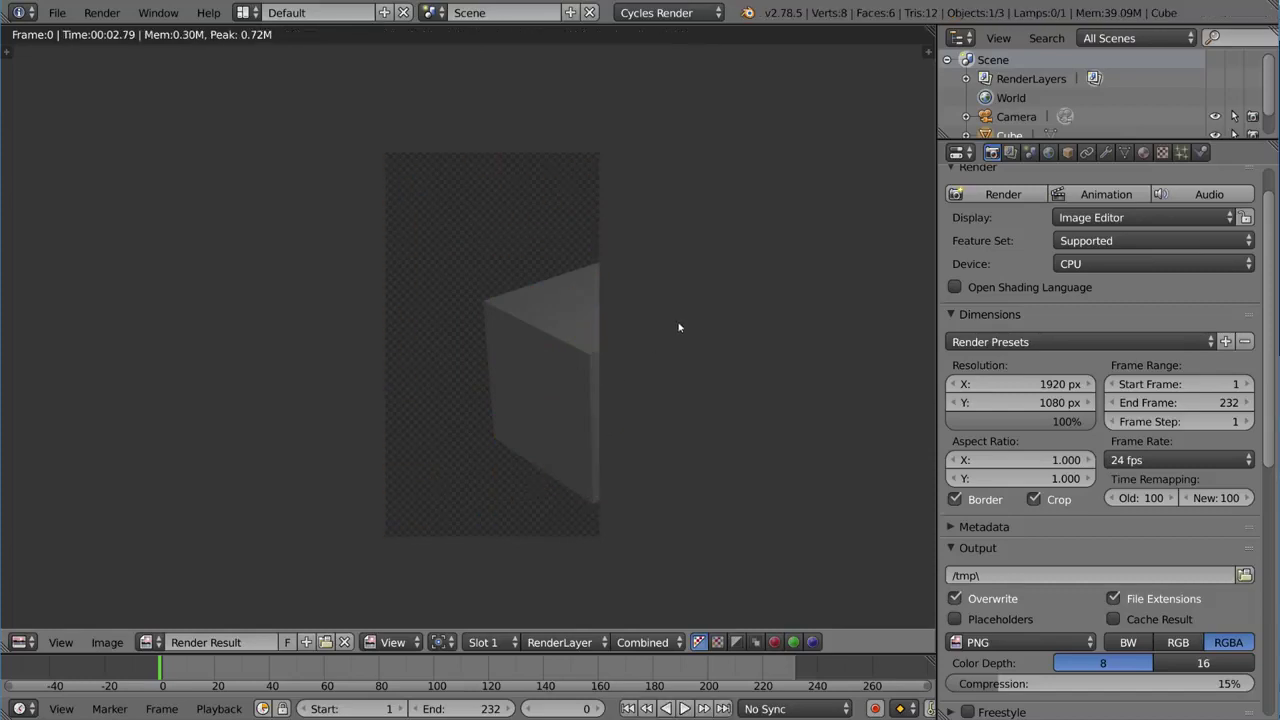
- Clear the partial render region and re-enable Border for the full camera frame
{"action": "key", "text": "Escape"}
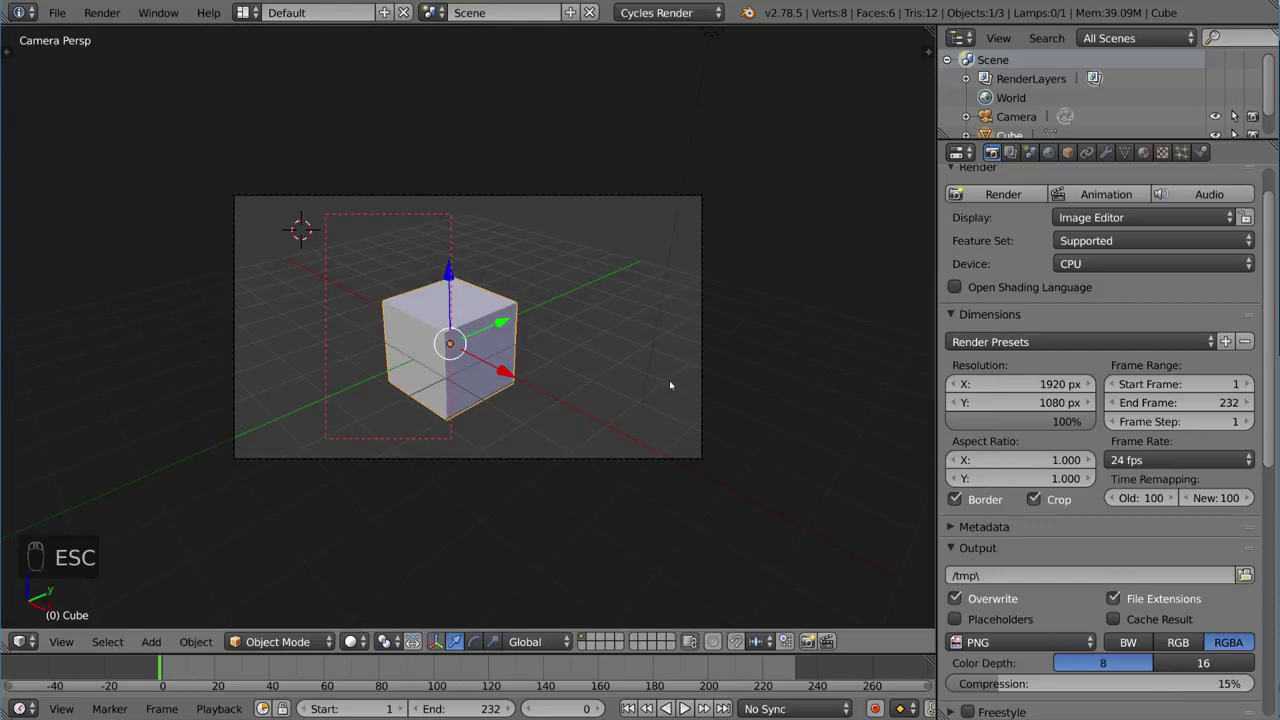
{"action": "key", "text": "ctrl+alt+b"}
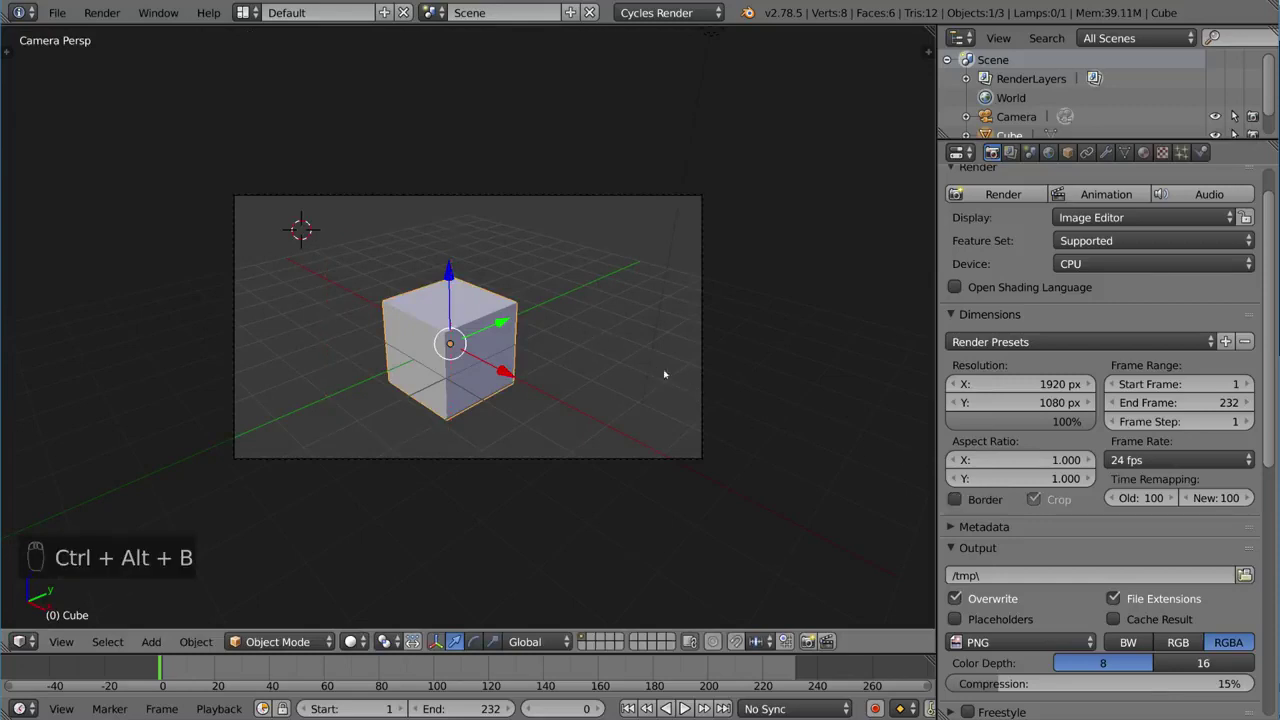
{"action": "left_click", "coordinate": [956, 500]}
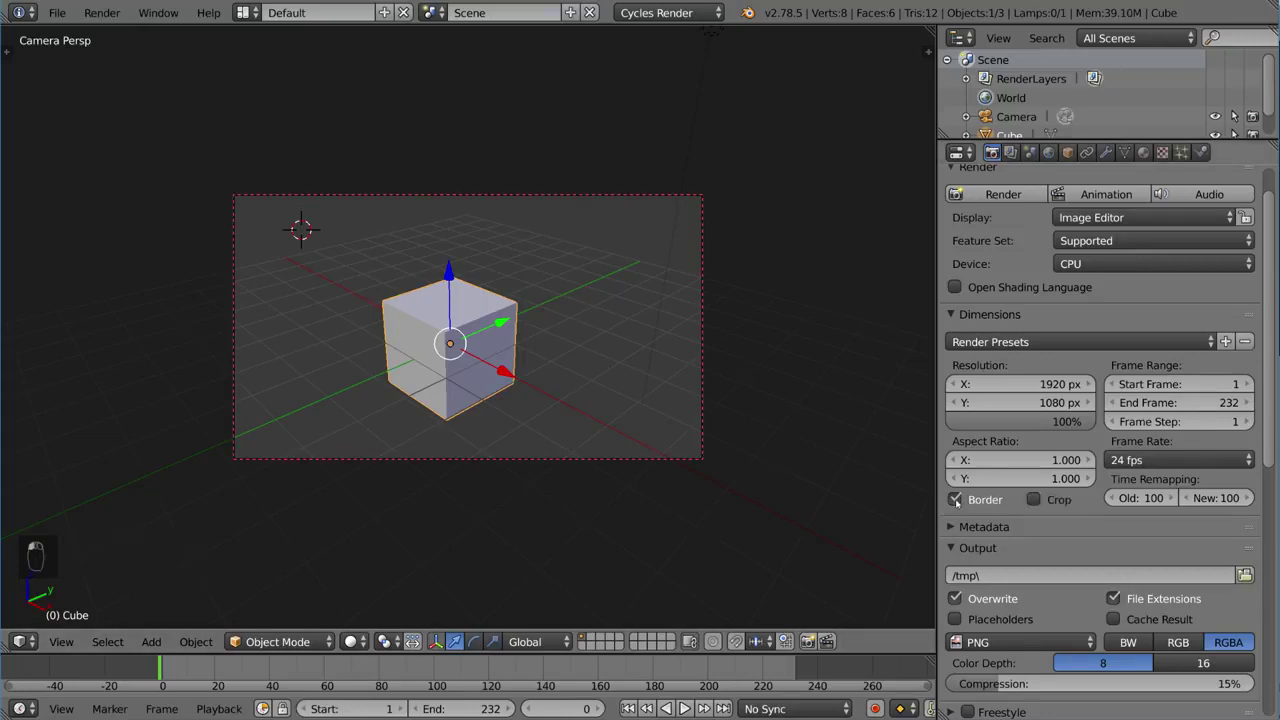
- Turn off Border and try time remapping New values of 242 and 50
{"action": "left_click", "coordinate": [956, 500]}
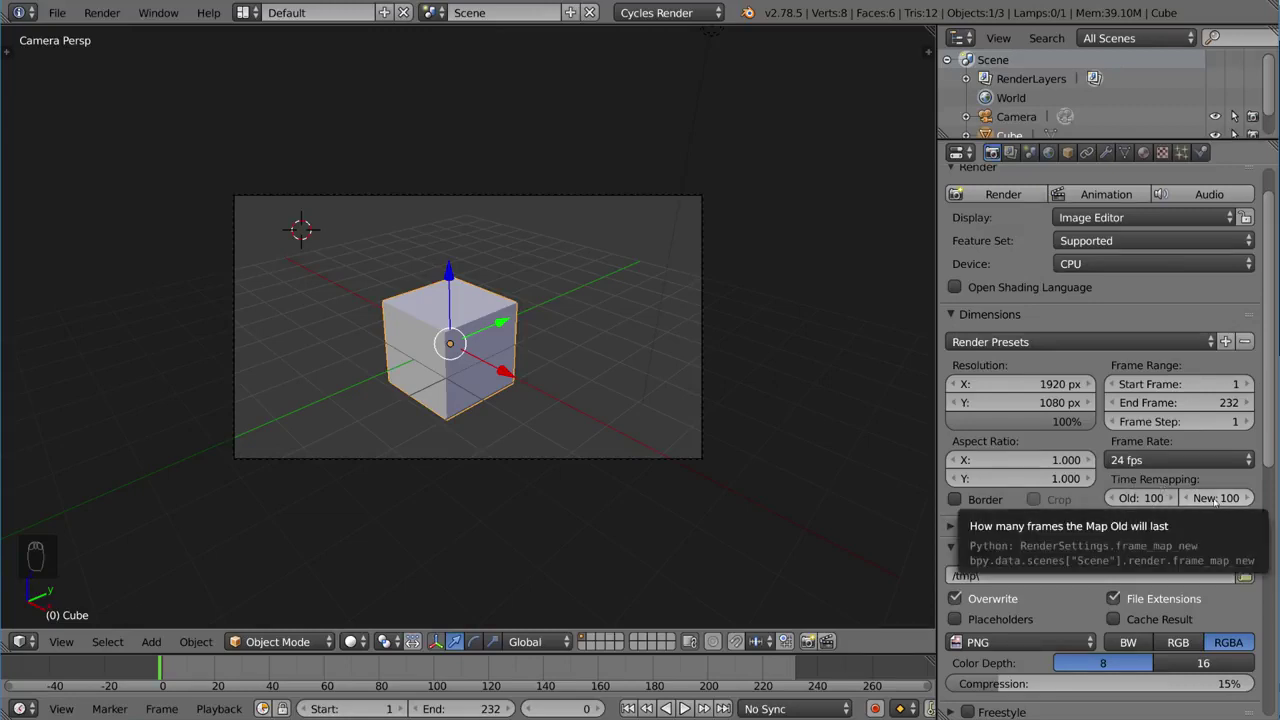
{"action": "left_click_drag", "start_coordinate": [1216, 505], "coordinate": [1153, 512]}
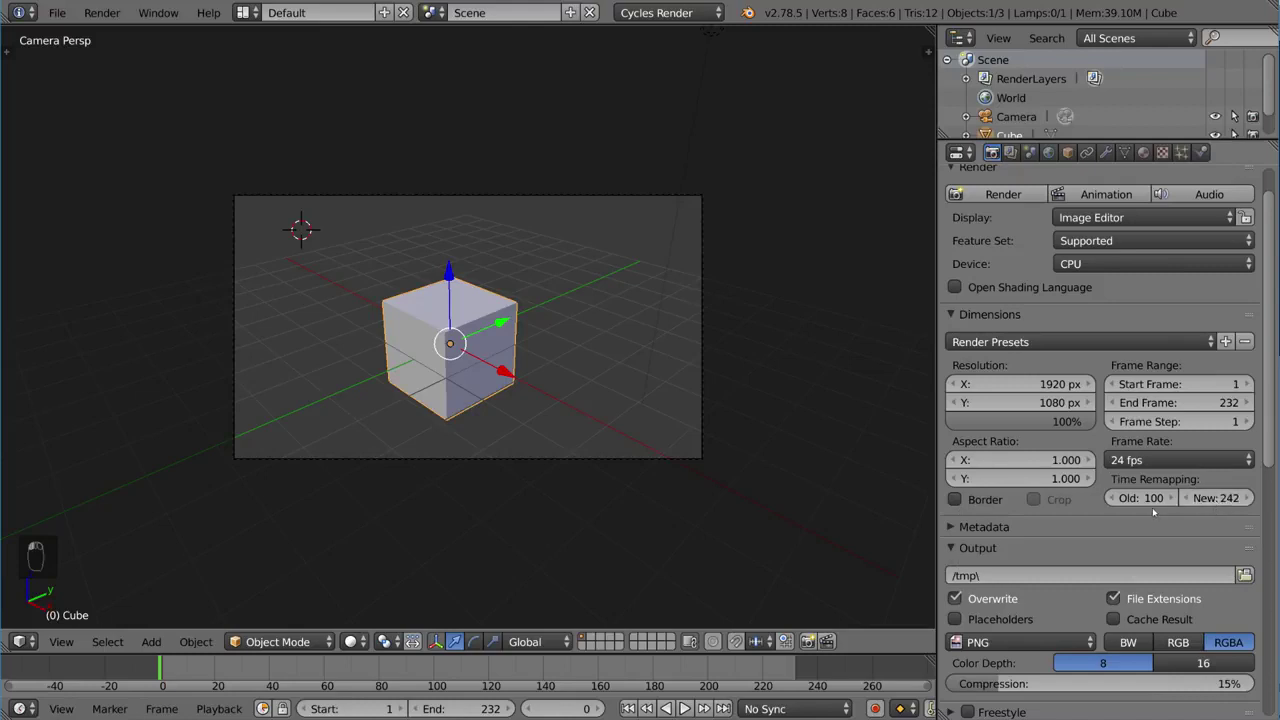
{"action": "left_click", "coordinate": [1217, 498]}
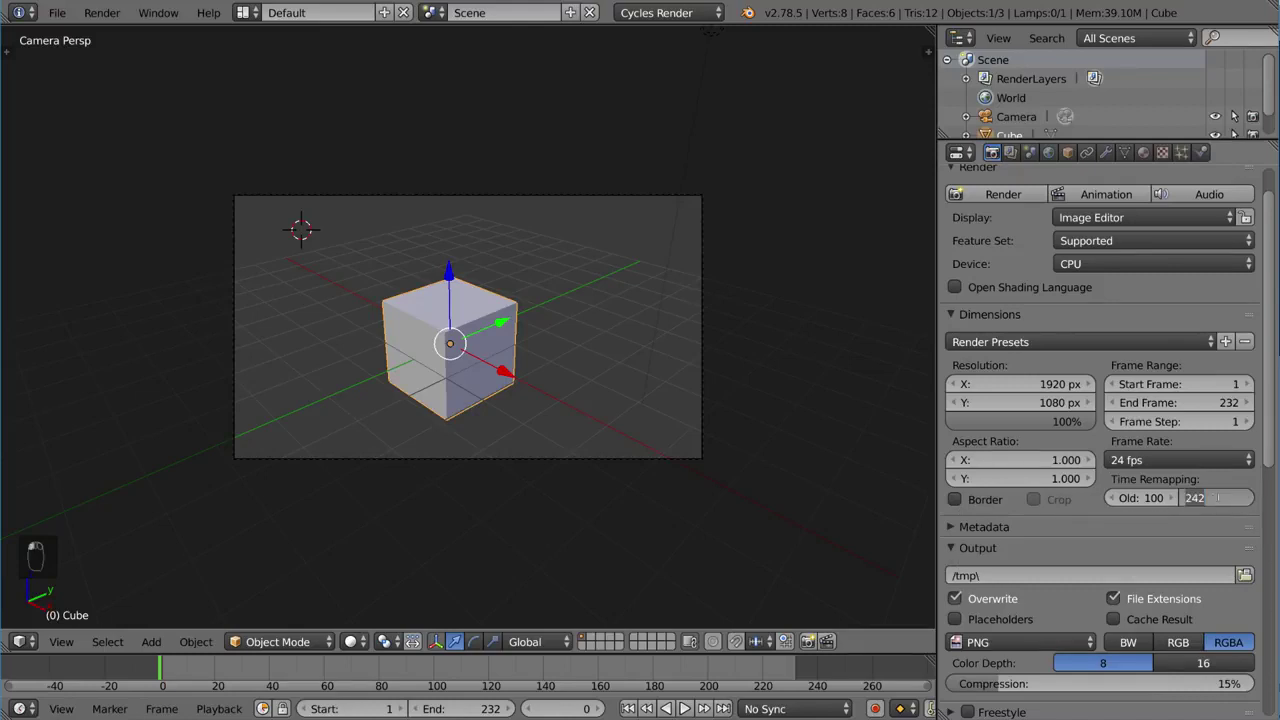
{"action": "type", "text": "50"}
{"action": "key", "text": "Return"}
- Set the time remapping New value back to 100
{"action": "left_click", "coordinate": [1218, 498]}
{"action": "type", "text": "100"}
{"action": "scroll", "coordinate": [1210, 505], "scroll_direction": "down", "scroll_amount": 2}
{"action": "key", "text": "Return"}
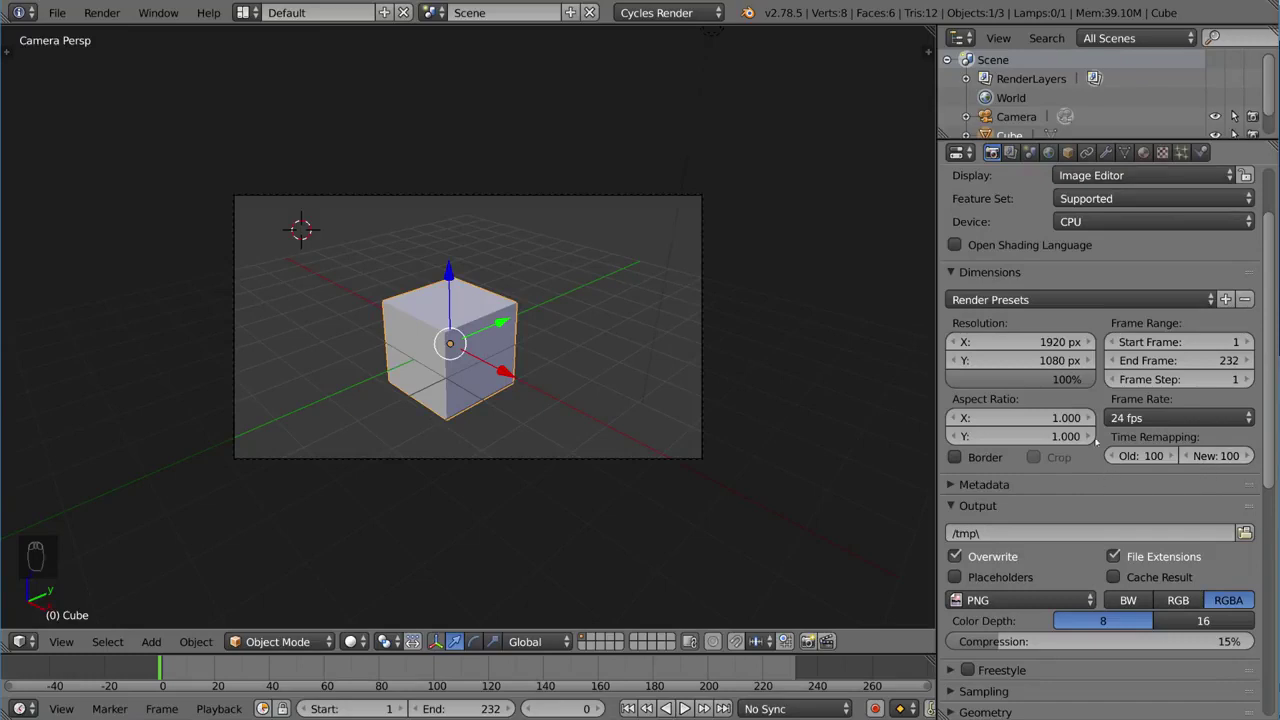
- Collapse Dimensions, expand the Metadata panel and tick Stamp Output
{"action": "left_click", "coordinate": [982, 272]}
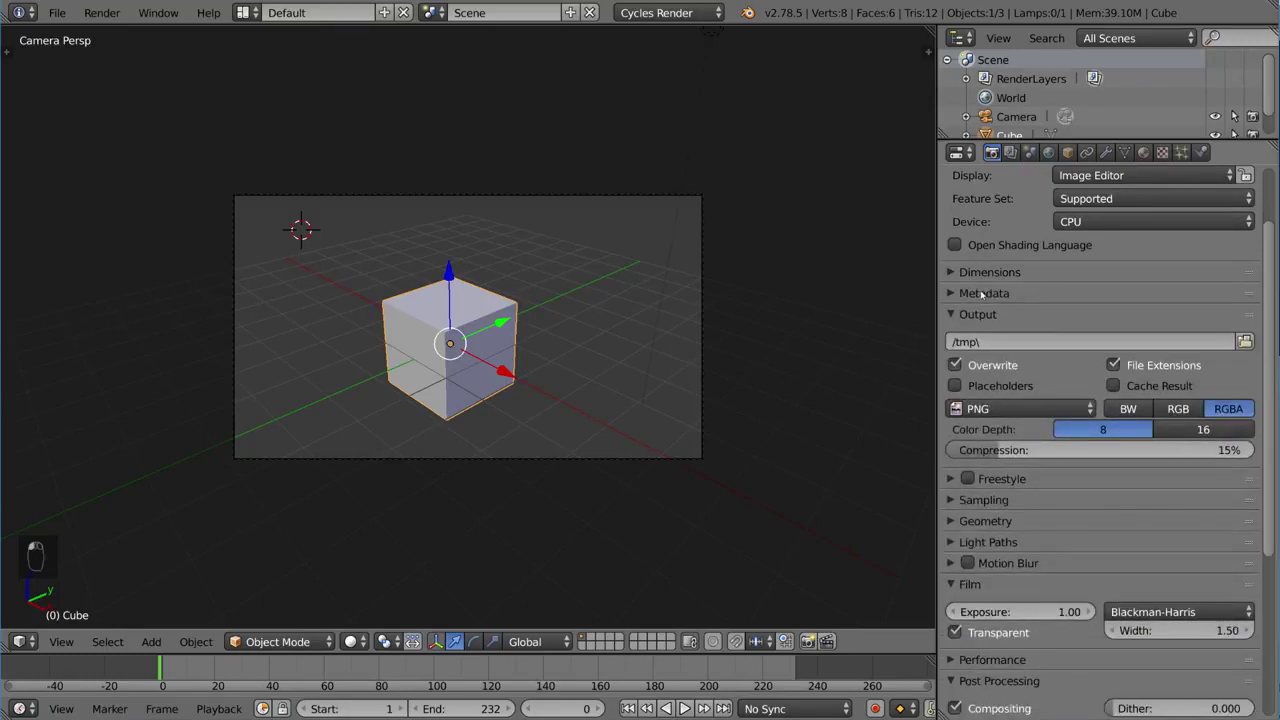
{"action": "left_click", "coordinate": [990, 293]}
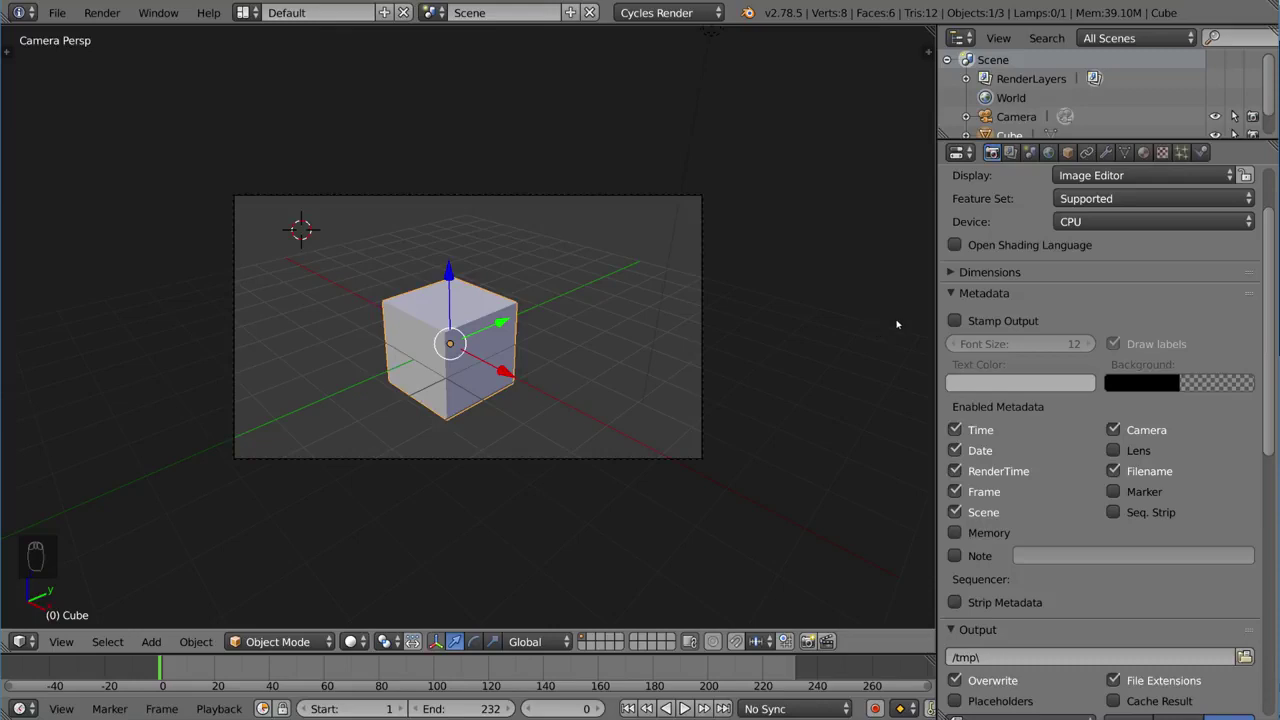
{"action": "left_click", "coordinate": [955, 321]}
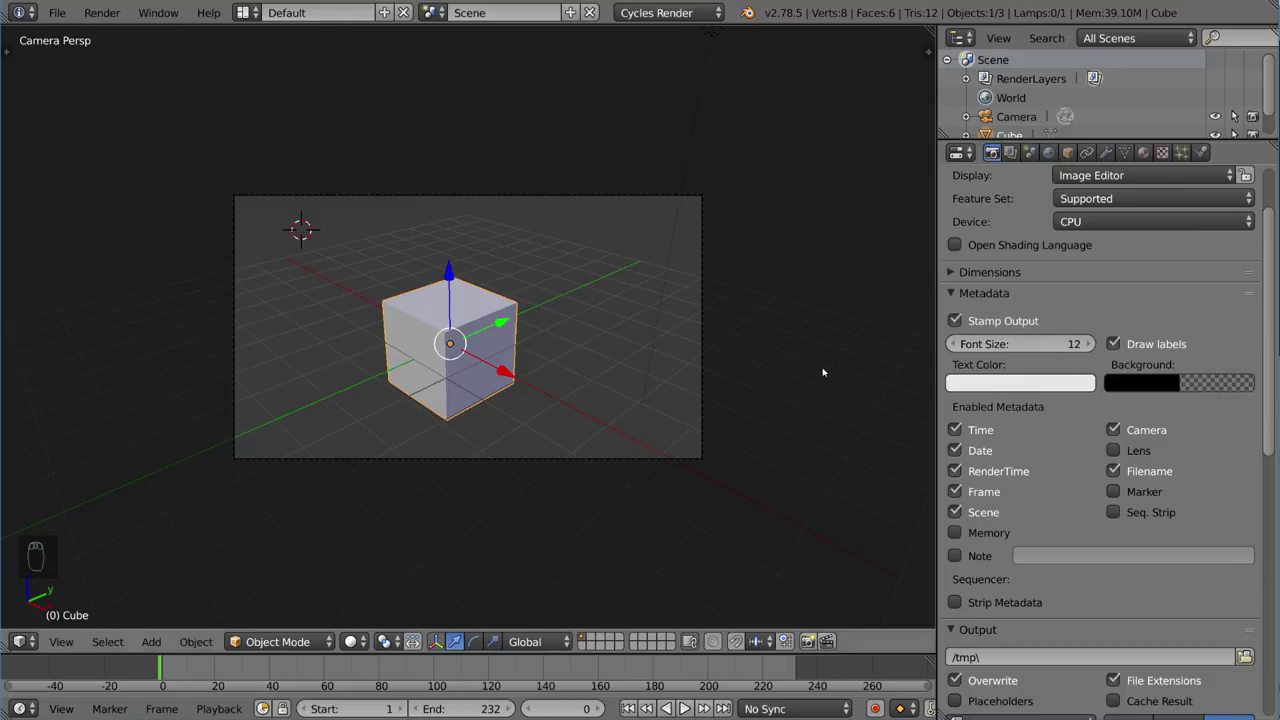
- Render the cube and zoom and pan to read the File, Date and RenderTime stamp
{"action": "key", "text": "F12"}
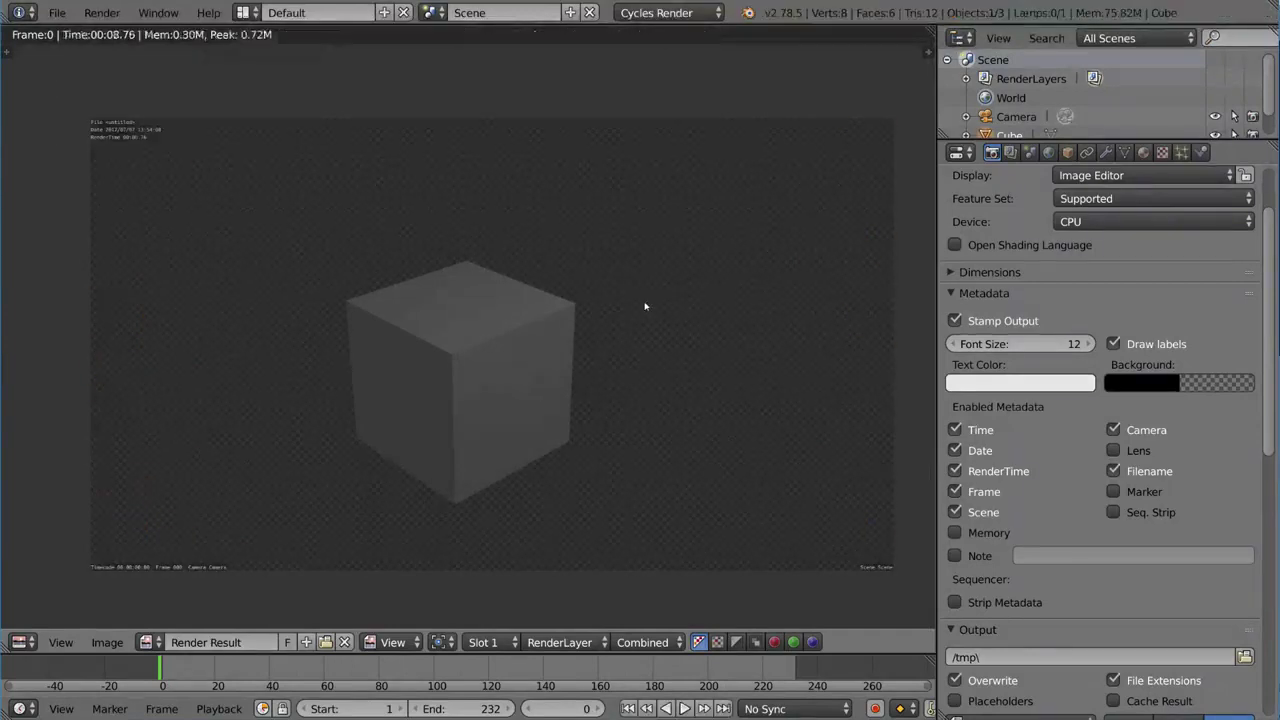
{"action": "scroll", "coordinate": [426, 337], "scroll_direction": "up", "scroll_amount": 2}
{"action": "scroll", "coordinate": [320, 289], "scroll_direction": "up", "scroll_amount": 3}
{"action": "scroll", "coordinate": [423, 389], "scroll_direction": "down", "scroll_amount": 2}
{"action": "scroll", "coordinate": [338, 362], "scroll_direction": "up", "scroll_amount": 1}
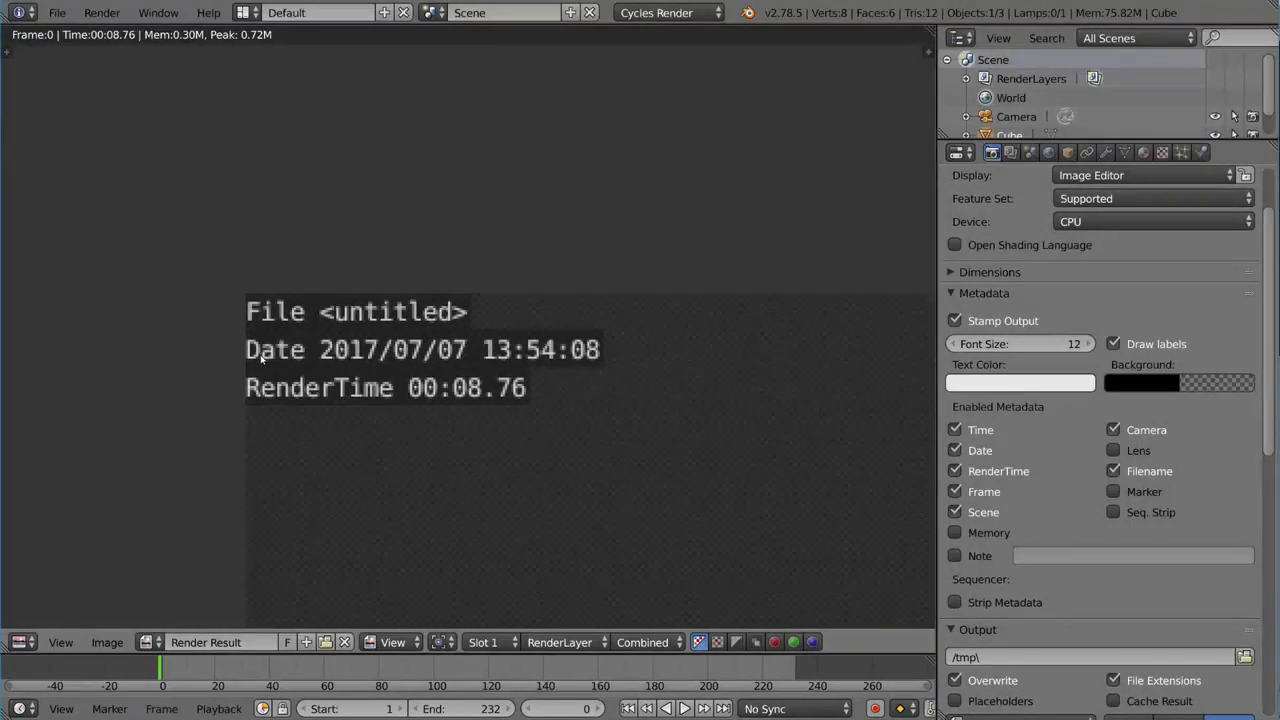
{"action": "scroll", "coordinate": [598, 403], "scroll_direction": "down", "scroll_amount": 5}
{"action": "scroll", "coordinate": [651, 309], "scroll_direction": "up", "scroll_amount": 4}
{"action": "middle_click_drag", "start_coordinate": [623, 409], "coordinate": [611, 369]}
{"action": "middle_click_drag", "start_coordinate": [251, 226], "coordinate": [466, 391]}
{"action": "scroll", "coordinate": [511, 397], "scroll_direction": "down", "scroll_amount": 3}
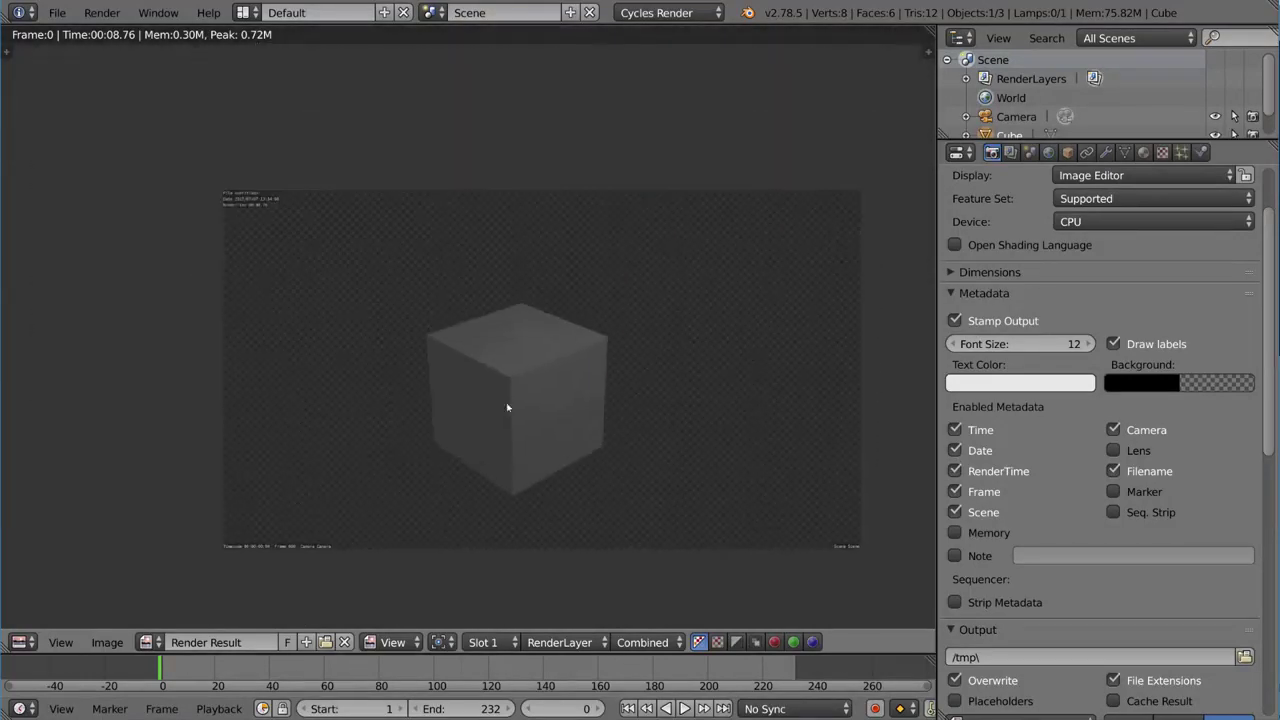
{"action": "scroll", "coordinate": [462, 346], "scroll_direction": "up", "scroll_amount": 2}
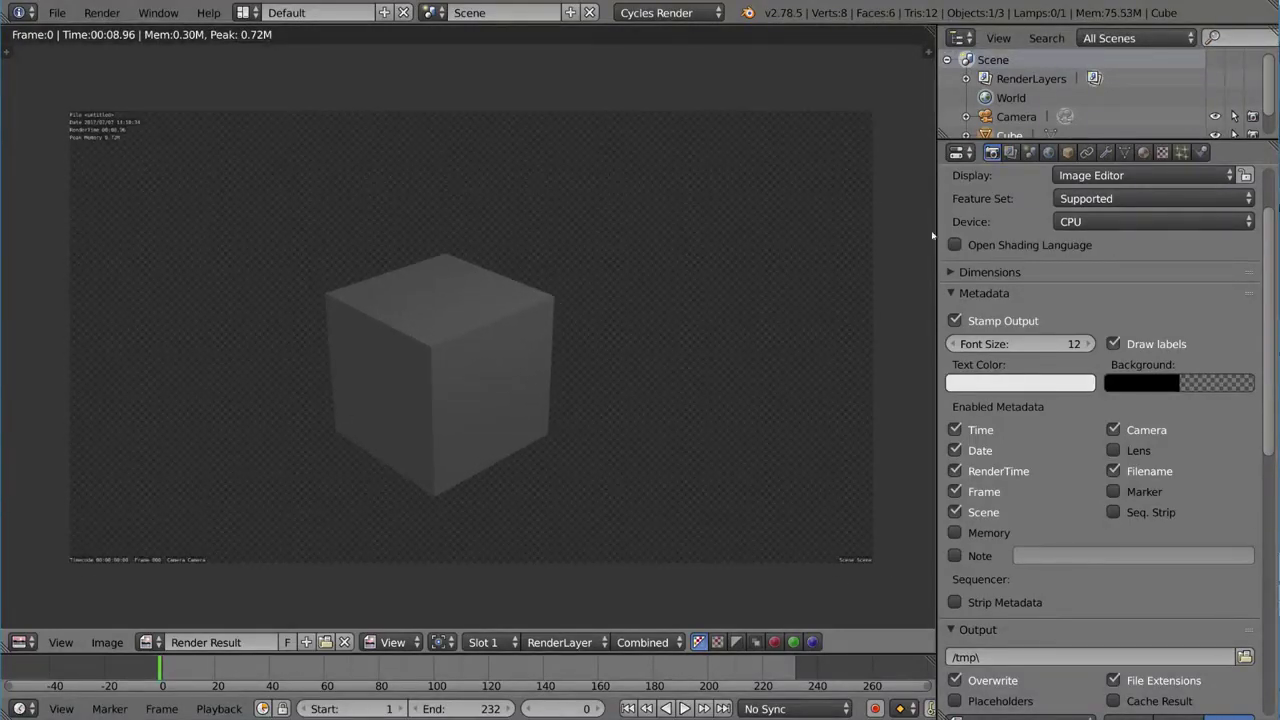
- Set the stamp font size to 24 and re-render to check the larger text
{"action": "left_click", "coordinate": [1047, 344]}
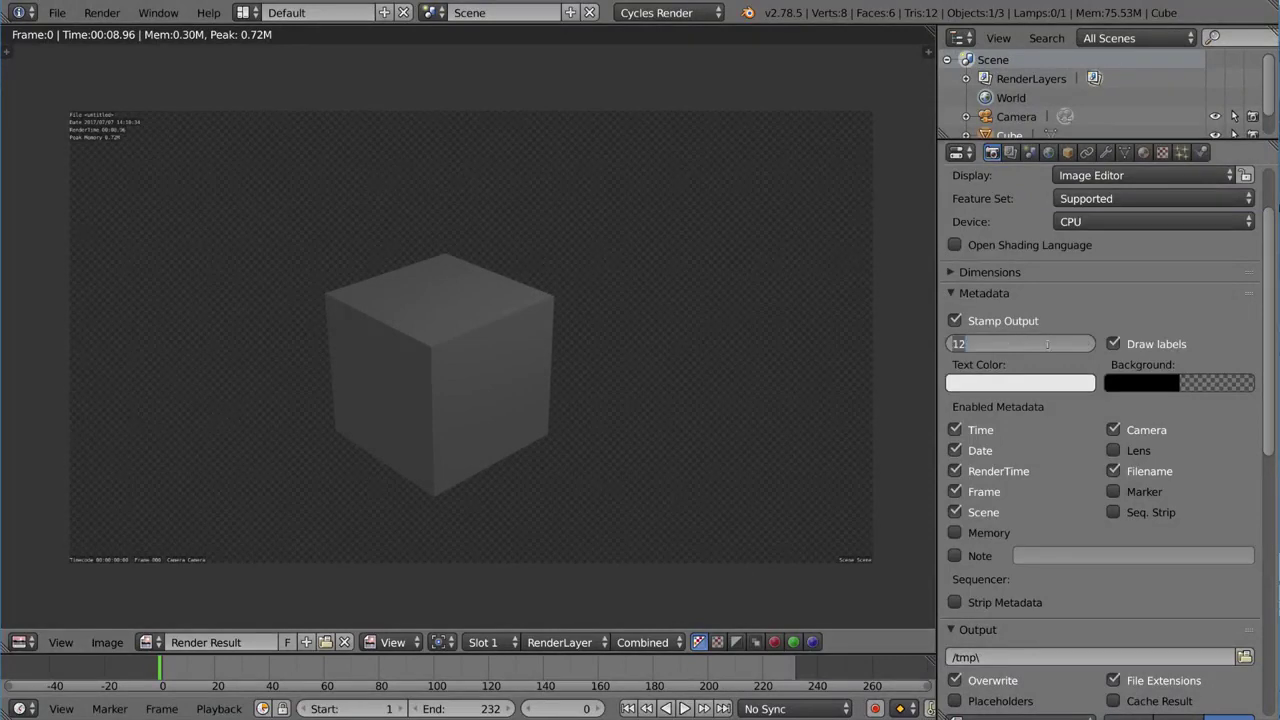
{"action": "type", "text": "24"}
{"action": "key", "text": "Return"}
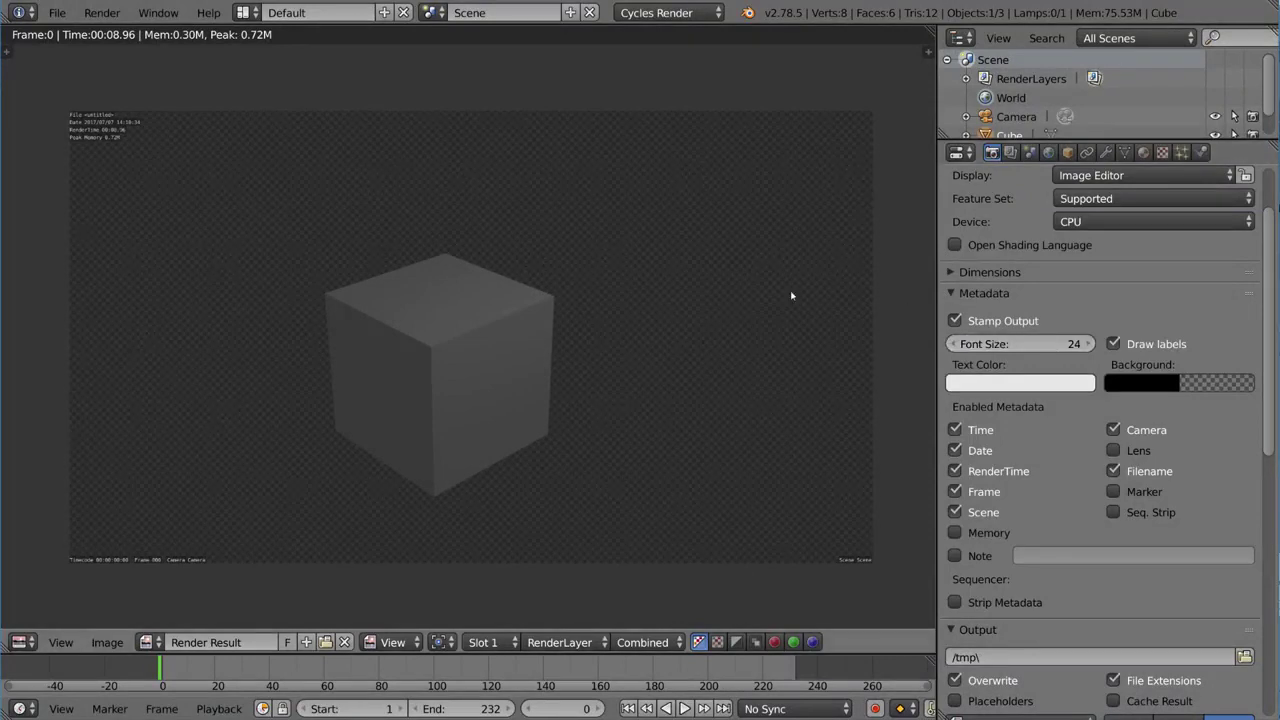
{"action": "key", "text": "F12"}
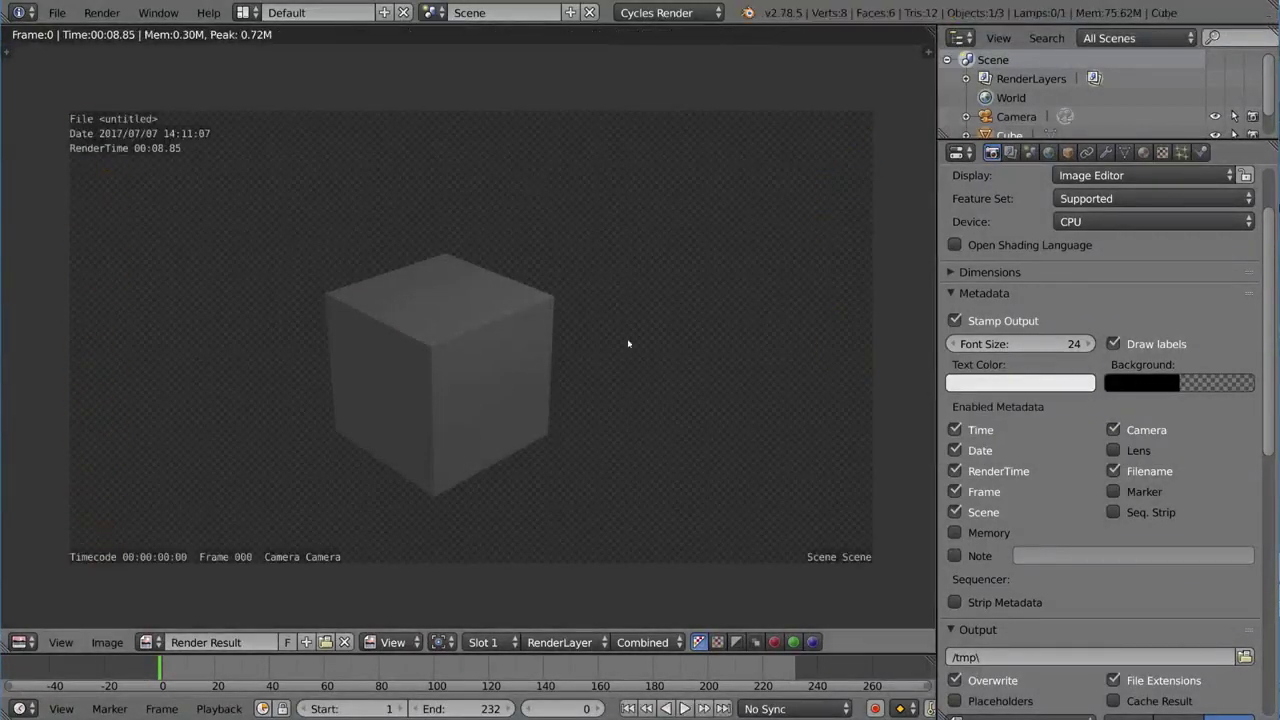
{"action": "scroll", "coordinate": [634, 457], "scroll_direction": "up", "scroll_amount": 7}
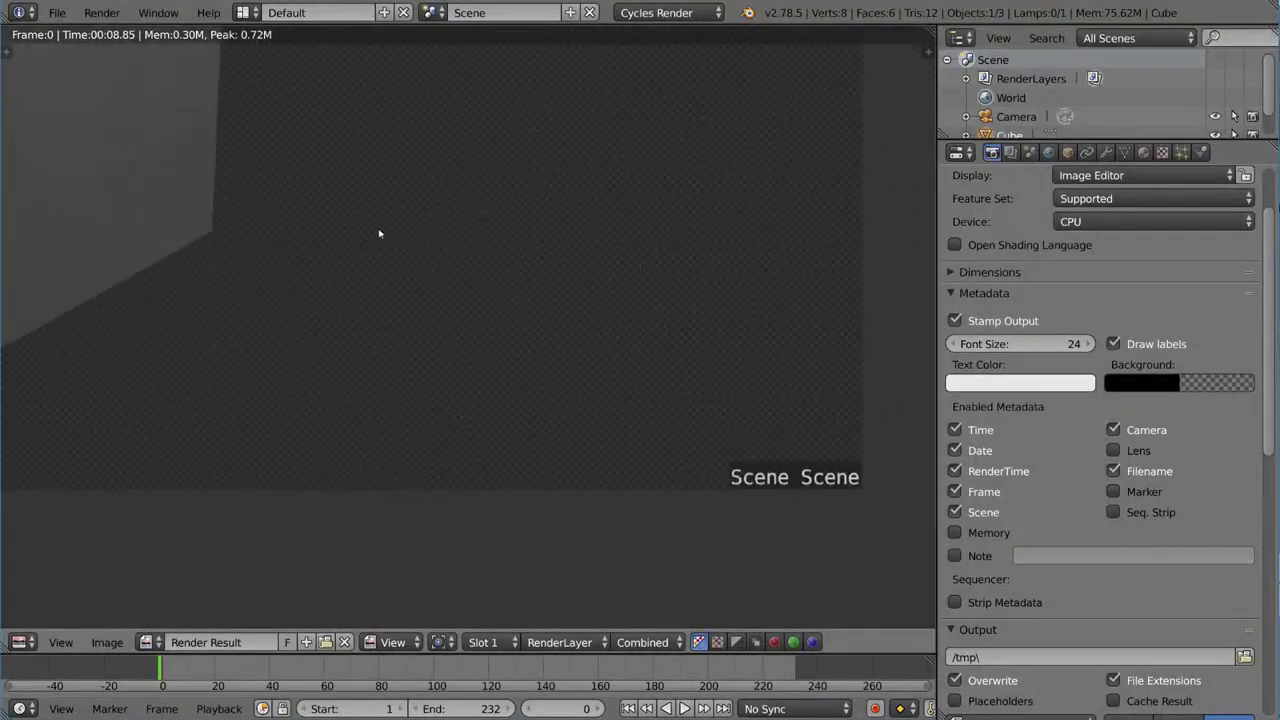
{"action": "middle_click_drag", "start_coordinate": [579, 341], "coordinate": [277, 221]}
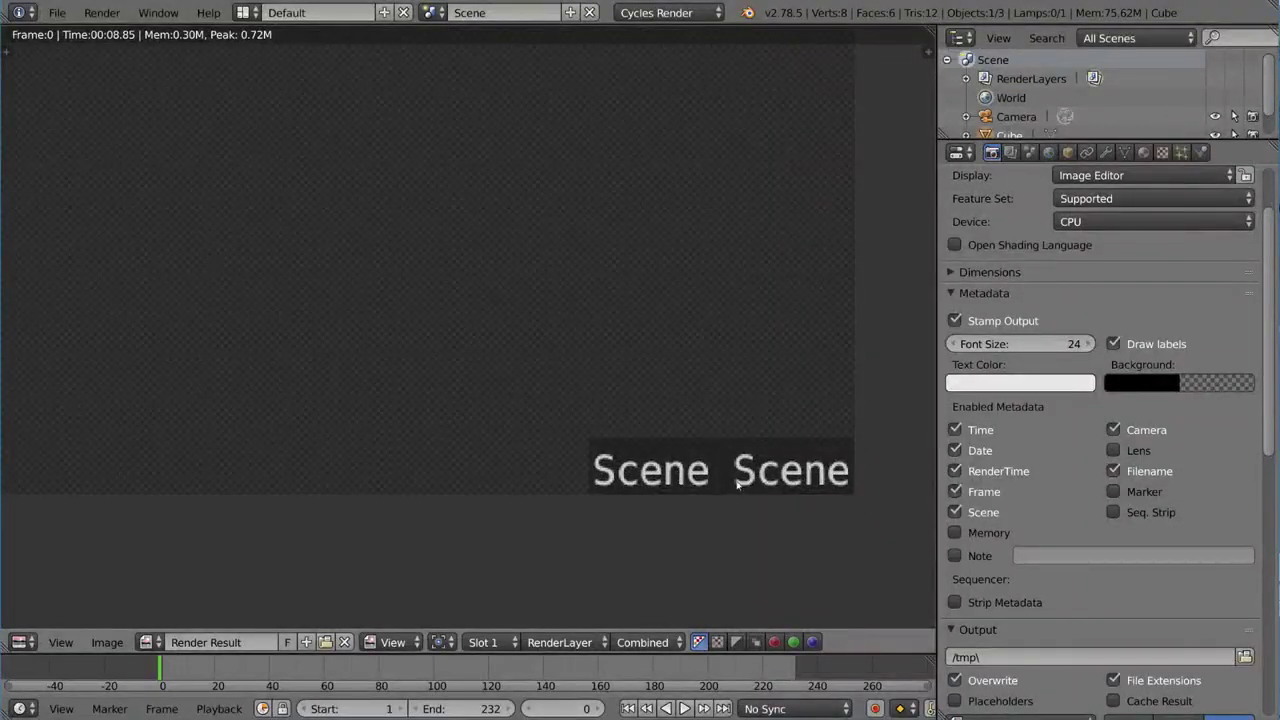
{"action": "scroll", "coordinate": [666, 458], "scroll_direction": "down", "scroll_amount": 5}
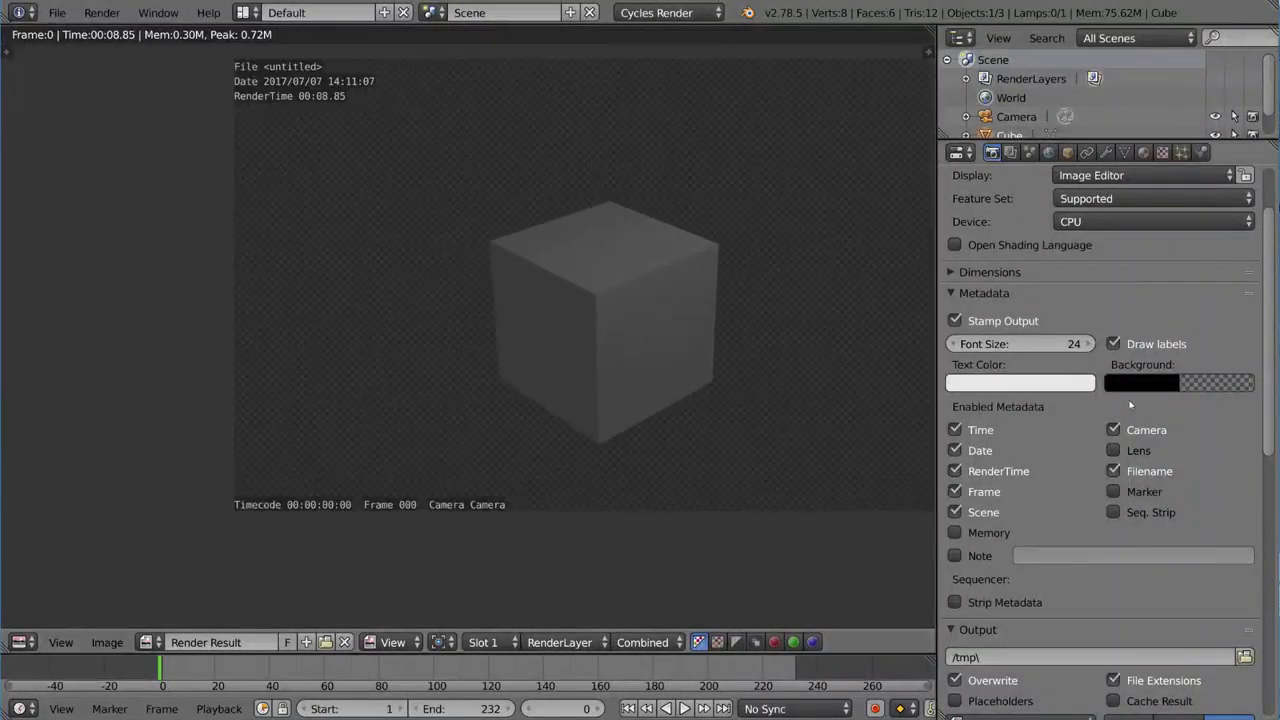
- Change the stamp text colour to red
{"action": "left_click", "coordinate": [1146, 385]}
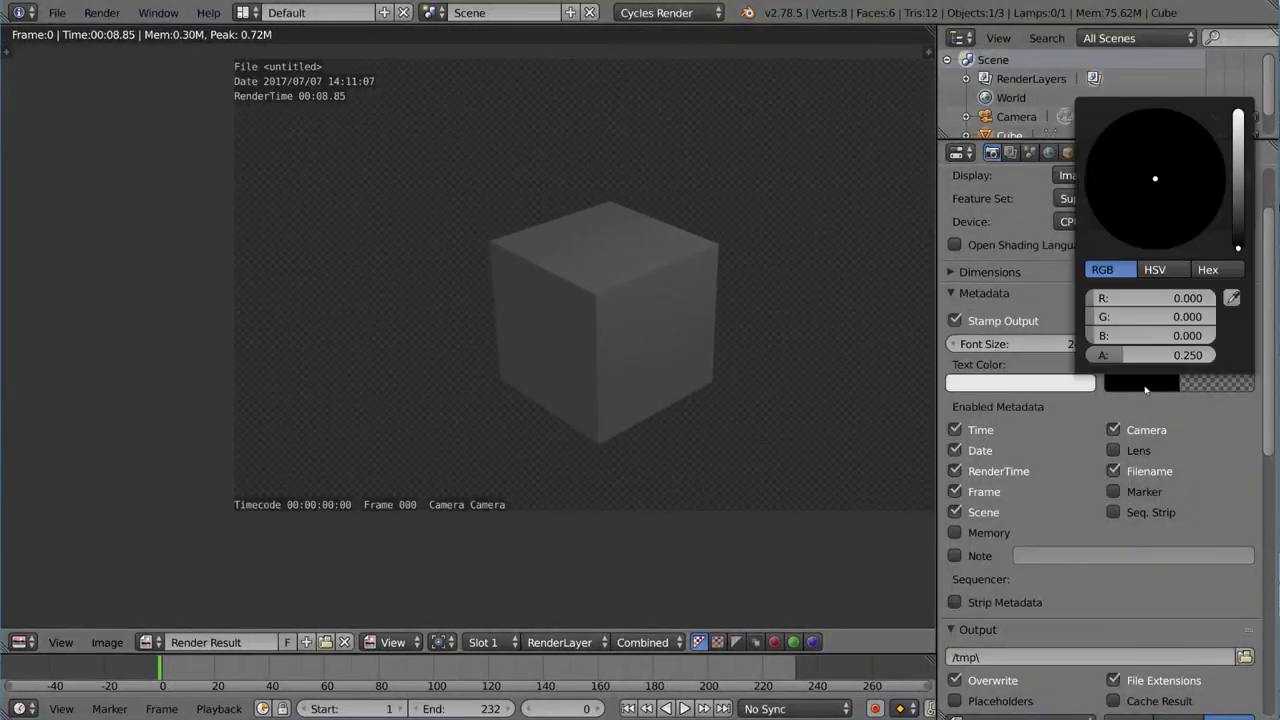
{"action": "left_click", "coordinate": [1052, 385]}
{"action": "left_click", "coordinate": [996, 243]}
{"action": "left_click", "coordinate": [710, 352]}
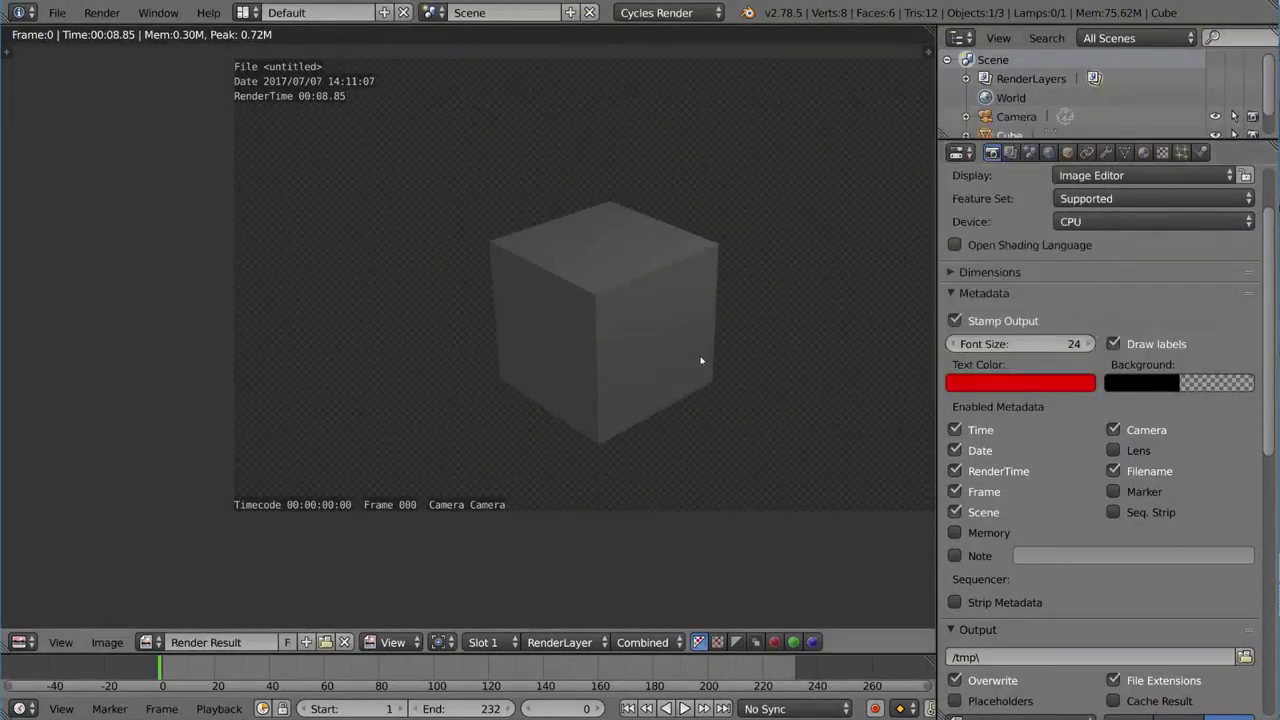
{"action": "middle_click_drag", "start_coordinate": [722, 358], "coordinate": [571, 403]}
{"action": "scroll", "coordinate": [575, 390], "scroll_direction": "down", "scroll_amount": 1}
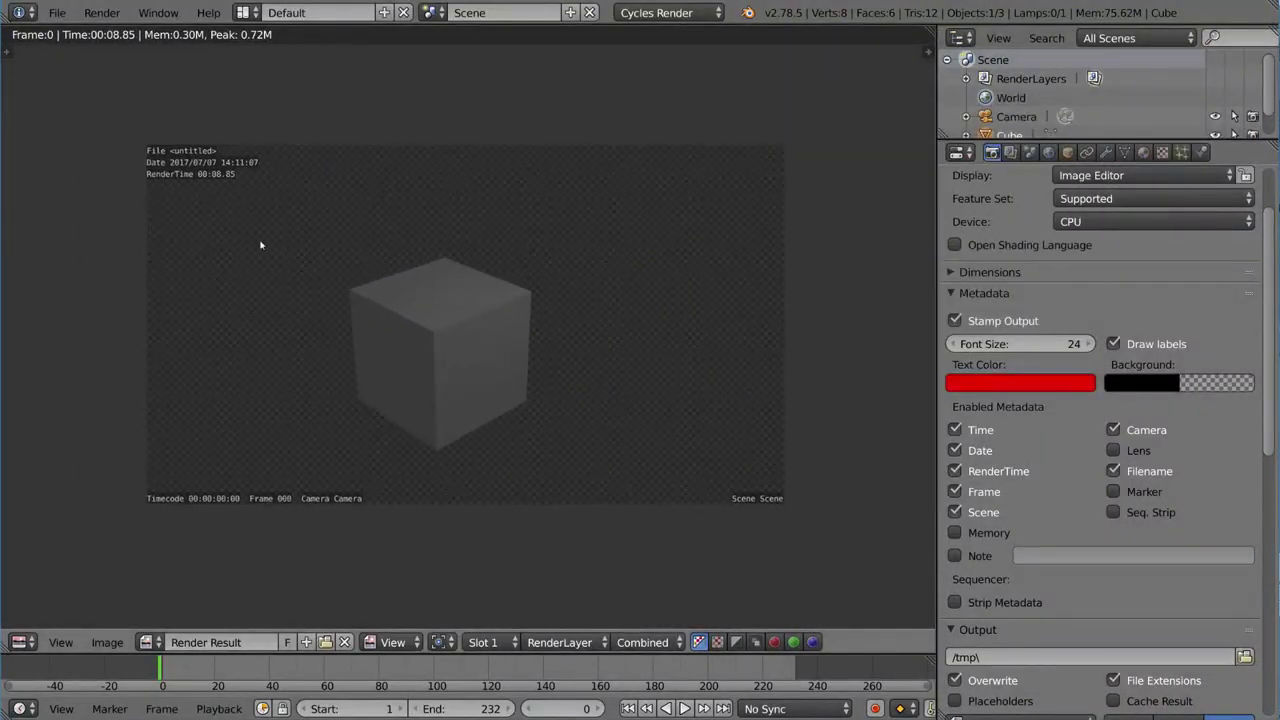
- Re-render to check the red stamp, then change the stamp text colour to white
{"action": "key", "text": "F12"}
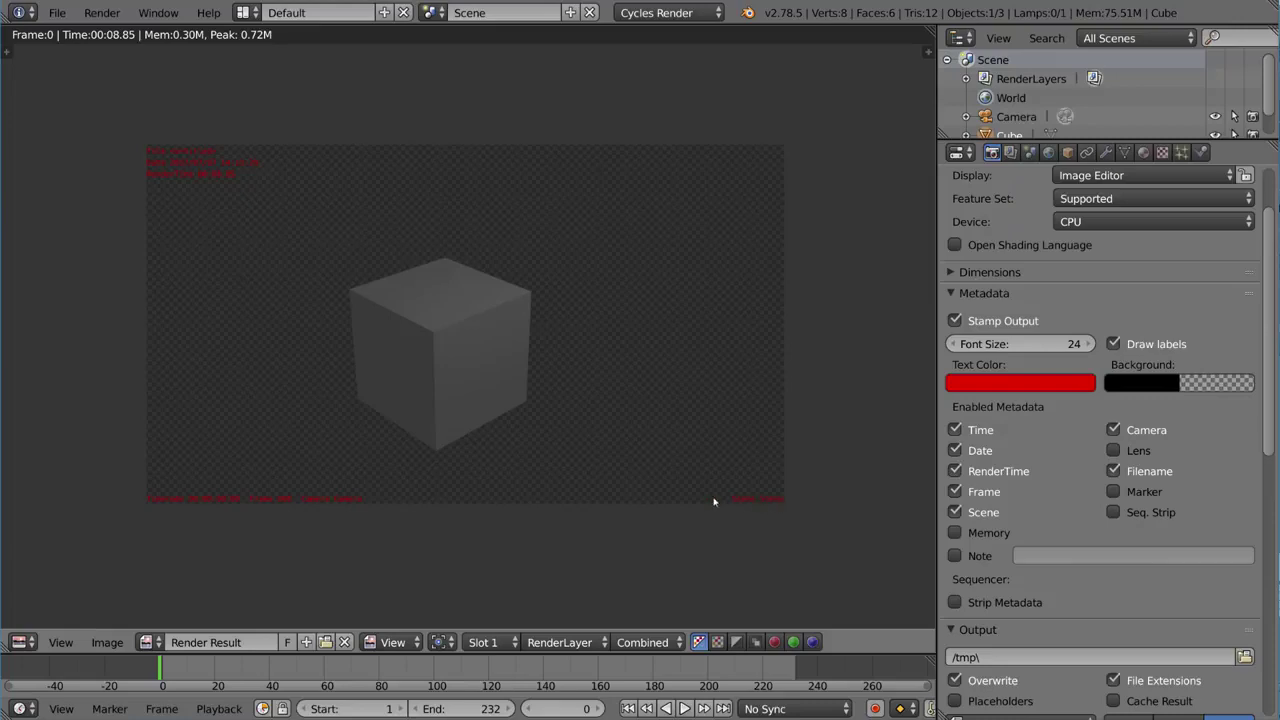
{"action": "scroll", "coordinate": [700, 490], "scroll_direction": "up", "scroll_amount": 6}
{"action": "scroll", "coordinate": [600, 480], "scroll_direction": "down", "scroll_amount": 6}
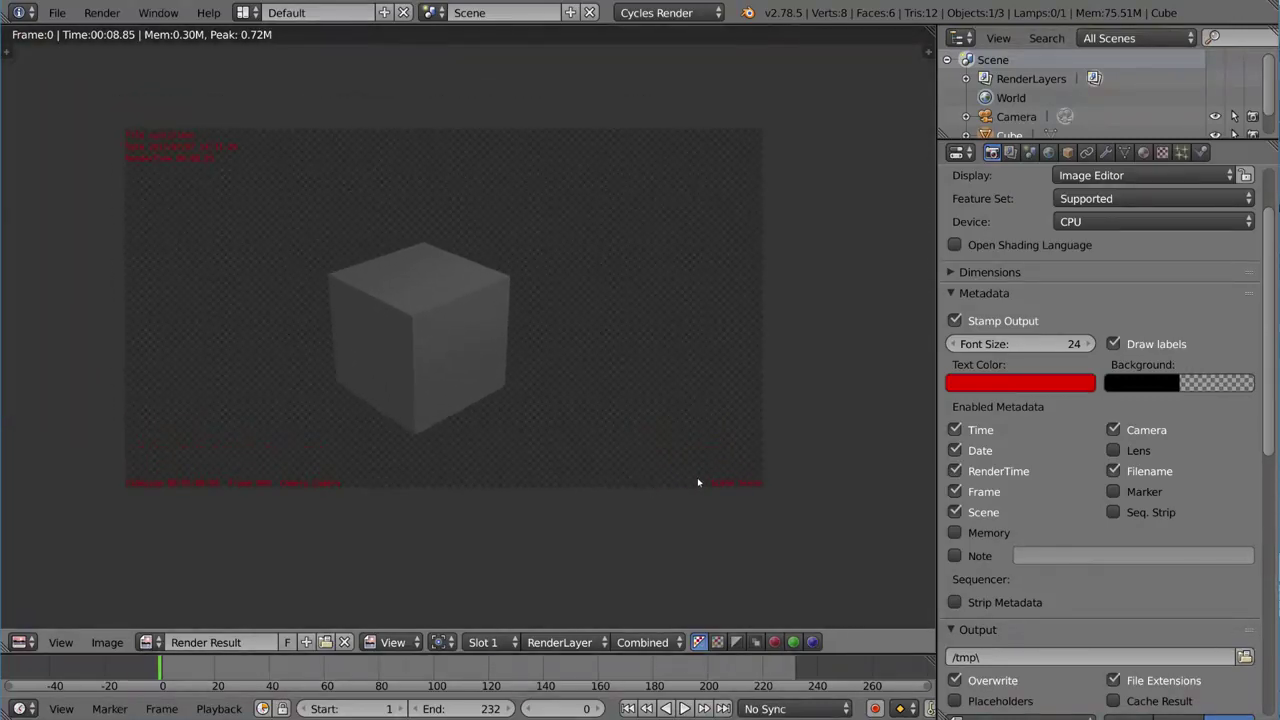
{"action": "left_click", "coordinate": [1040, 382]}
{"action": "left_click", "coordinate": [1082, 240]}
{"action": "left_click", "coordinate": [994, 177]}
{"action": "left_click", "coordinate": [1079, 120]}
- Set the stamp background alpha to 0.2 and return to the camera view
{"action": "left_click", "coordinate": [1166, 390]}
{"action": "left_click", "coordinate": [1168, 355]}
{"action": "type", "text": ".2"}
{"action": "key", "text": "Return"}
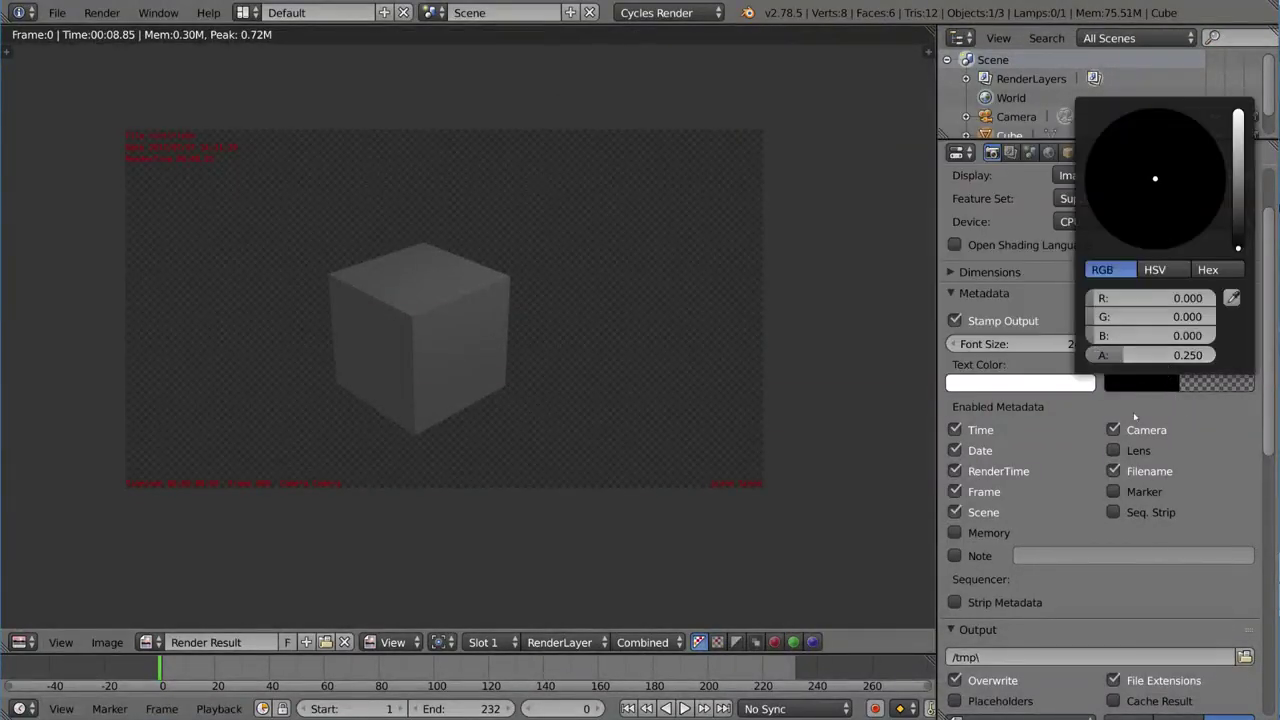
{"action": "key", "text": "Escape"}
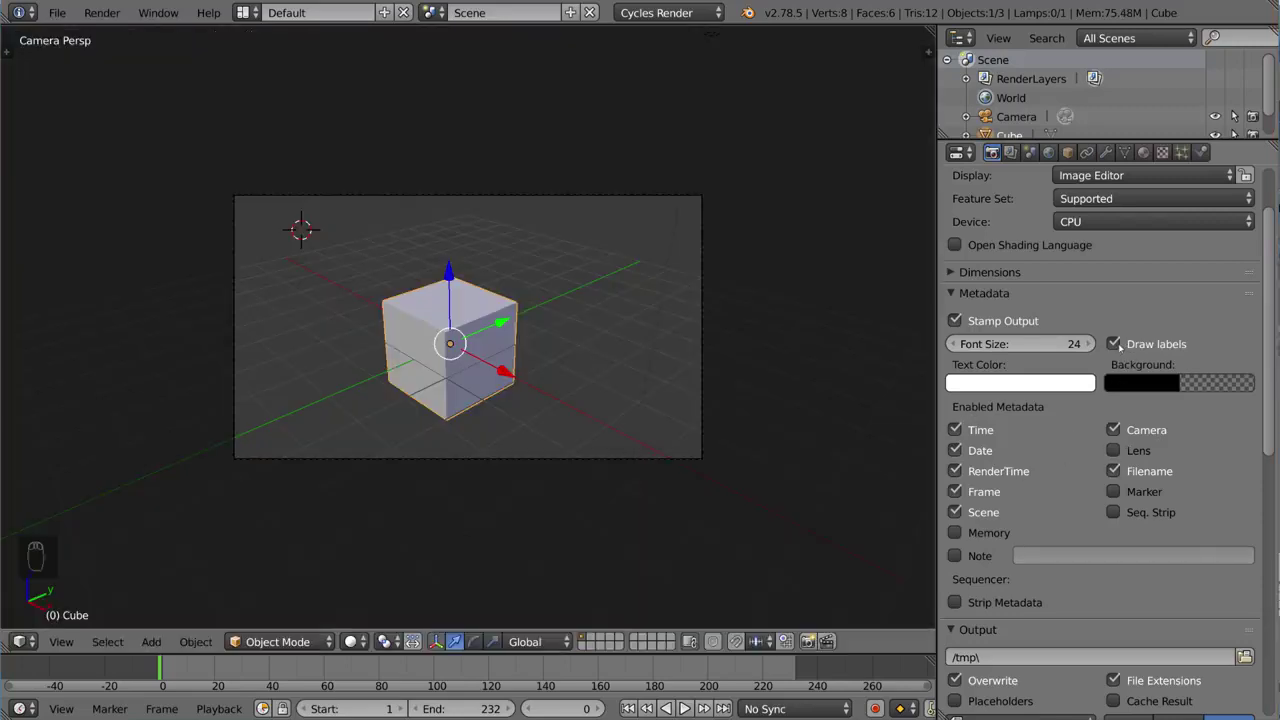
- Disable Draw labels, render, and zoom into the result to inspect the unlabelled stamp
{"action": "left_click", "coordinate": [1117, 344]}
{"action": "key", "text": "F12"}
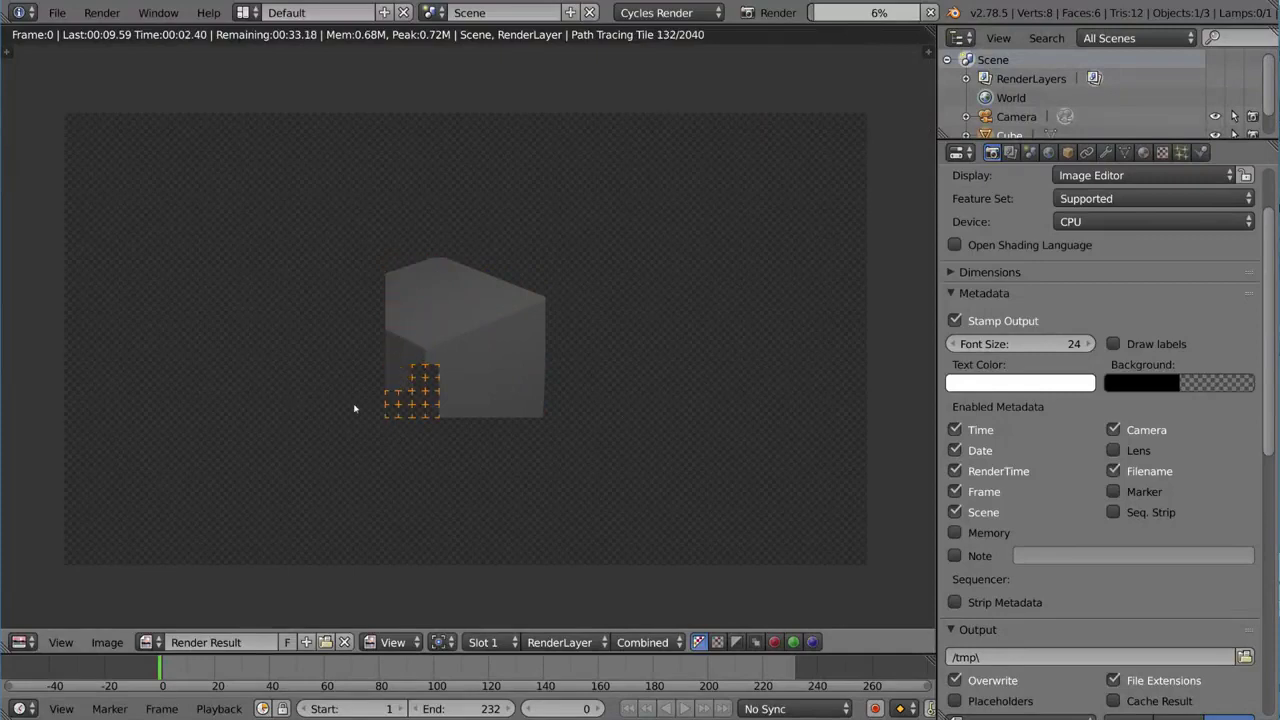
{"action": "scroll", "coordinate": [151, 167], "scroll_direction": "up", "scroll_amount": 4}
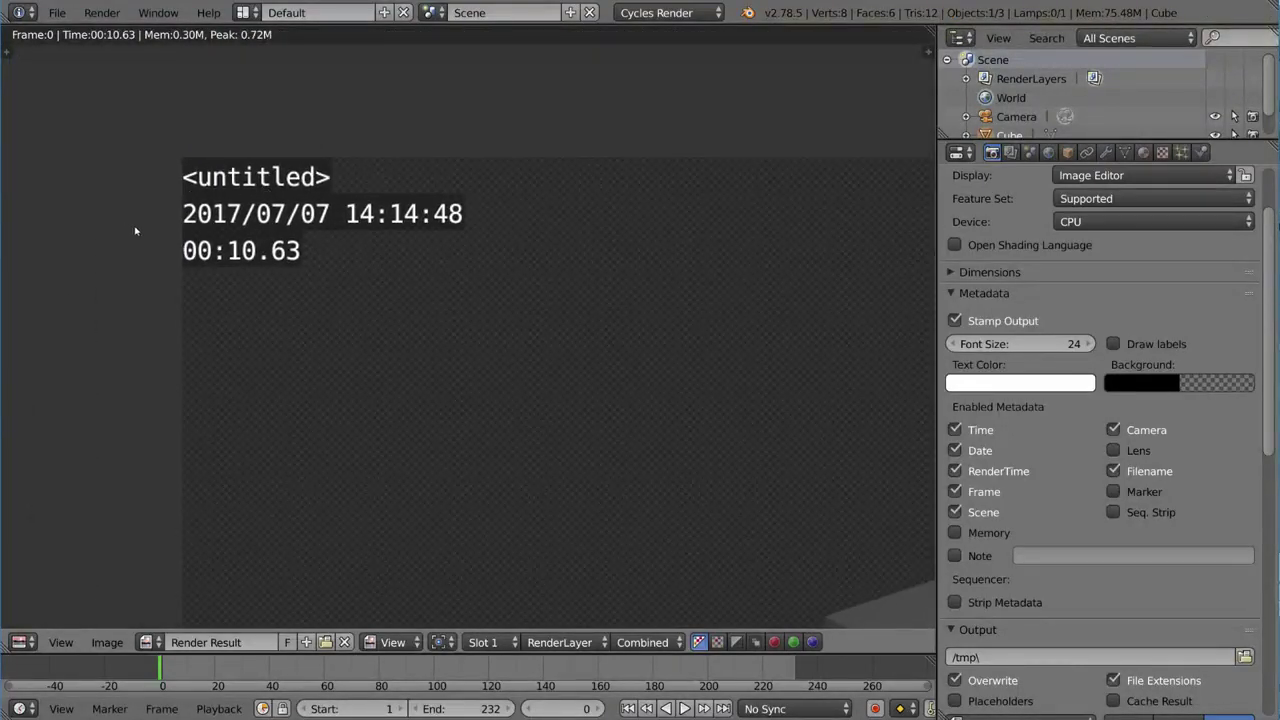
{"action": "scroll", "coordinate": [251, 258], "scroll_direction": "down", "scroll_amount": 4}
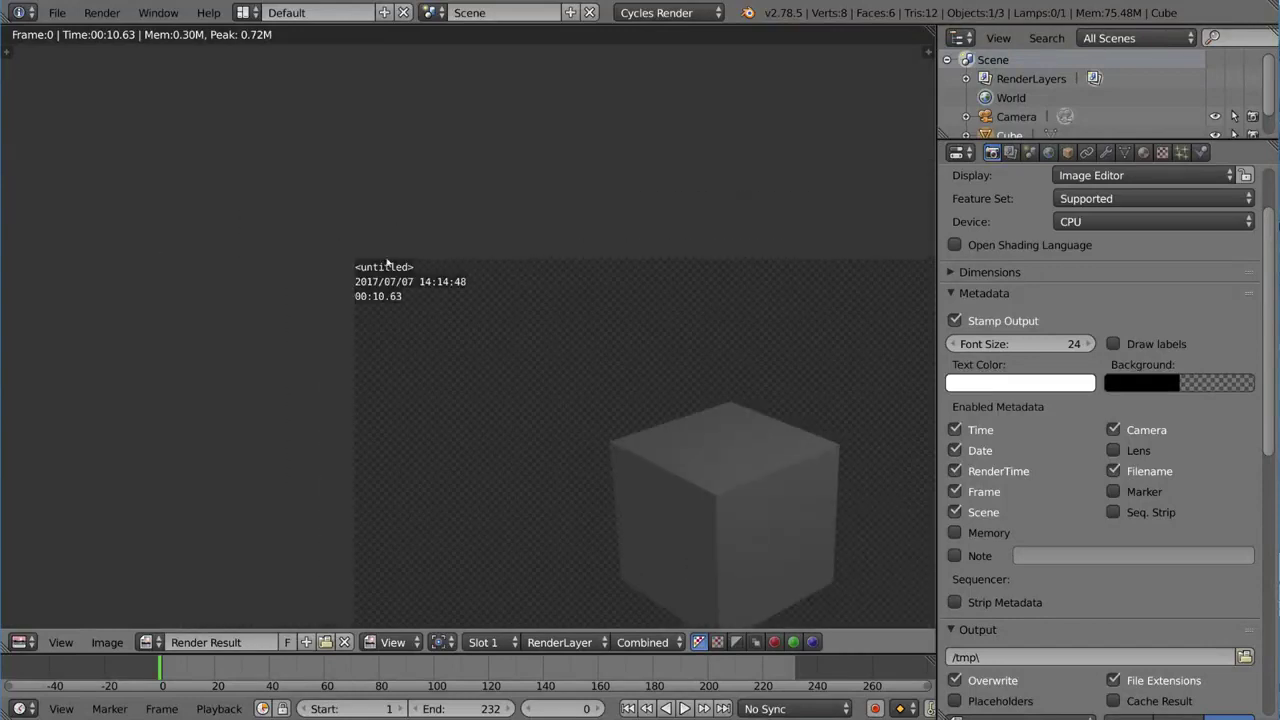
{"action": "scroll", "coordinate": [413, 286], "scroll_direction": "up", "scroll_amount": 3}
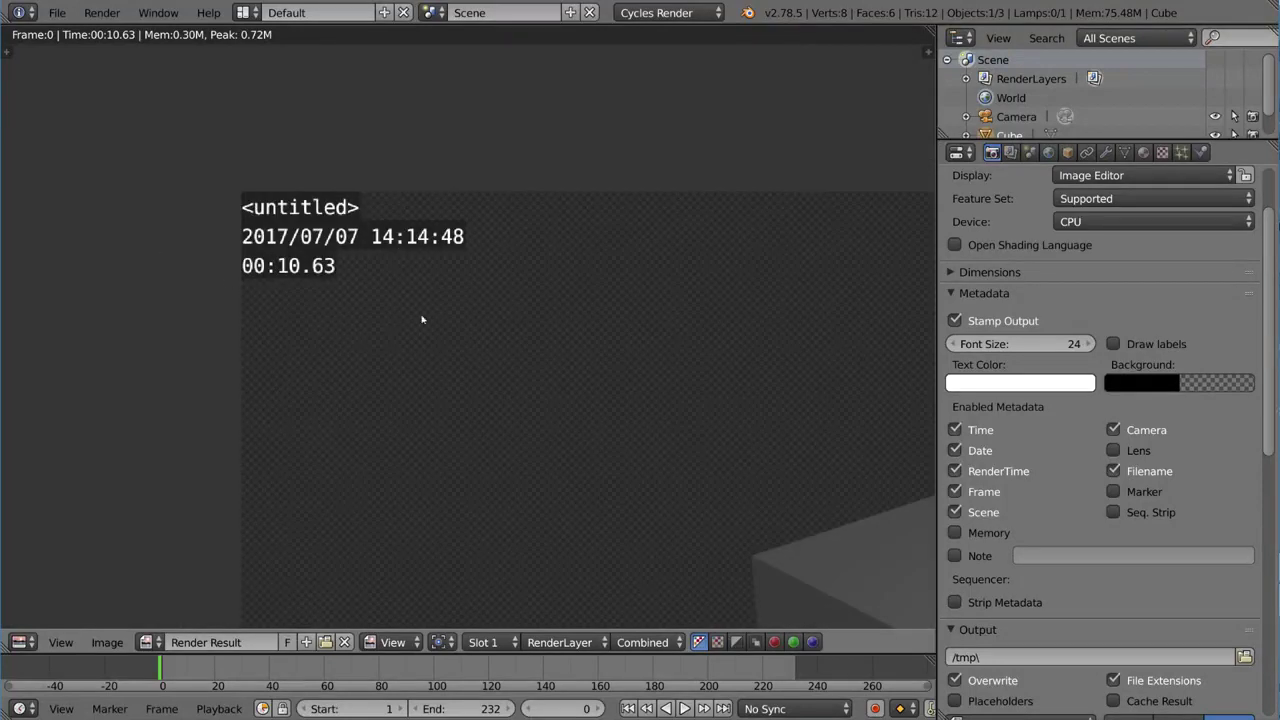
{"action": "scroll", "coordinate": [494, 363], "scroll_direction": "down", "scroll_amount": 4}
{"action": "scroll", "coordinate": [619, 284], "scroll_direction": "up", "scroll_amount": 5}
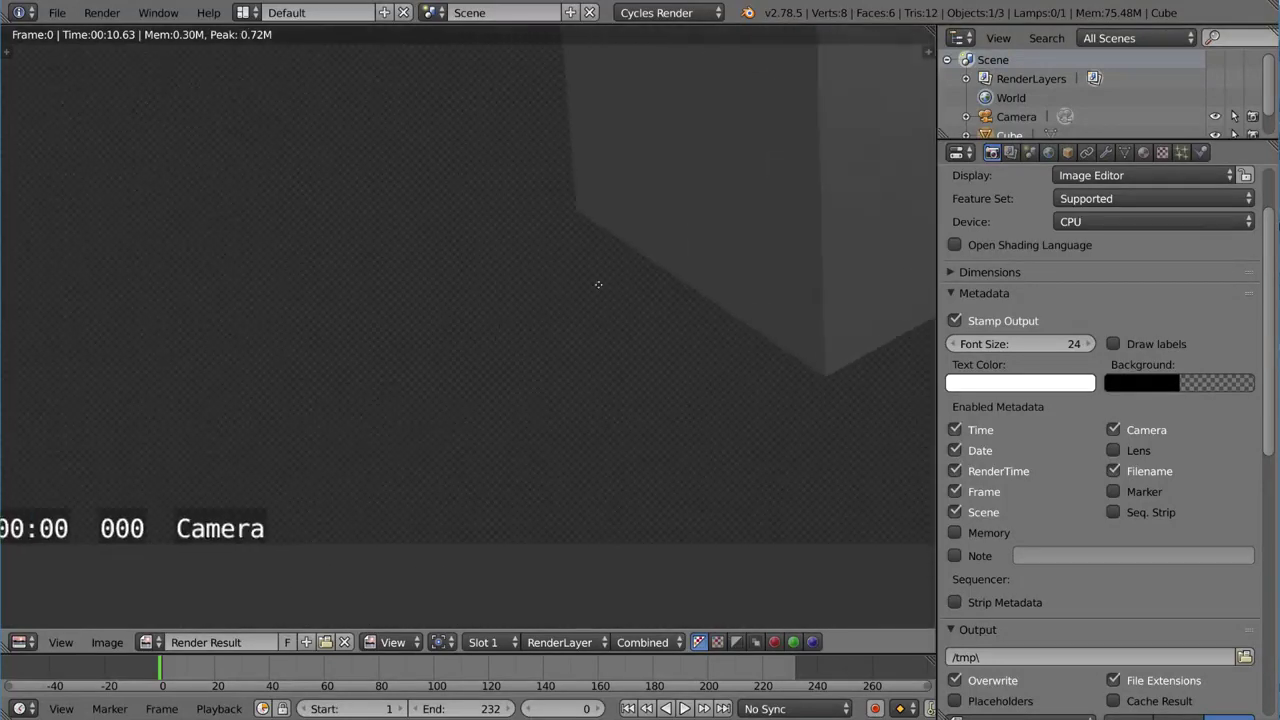
{"action": "middle_click_drag", "start_coordinate": [619, 284], "coordinate": [769, 257]}
{"action": "scroll", "coordinate": [471, 451], "scroll_direction": "down", "scroll_amount": 6}
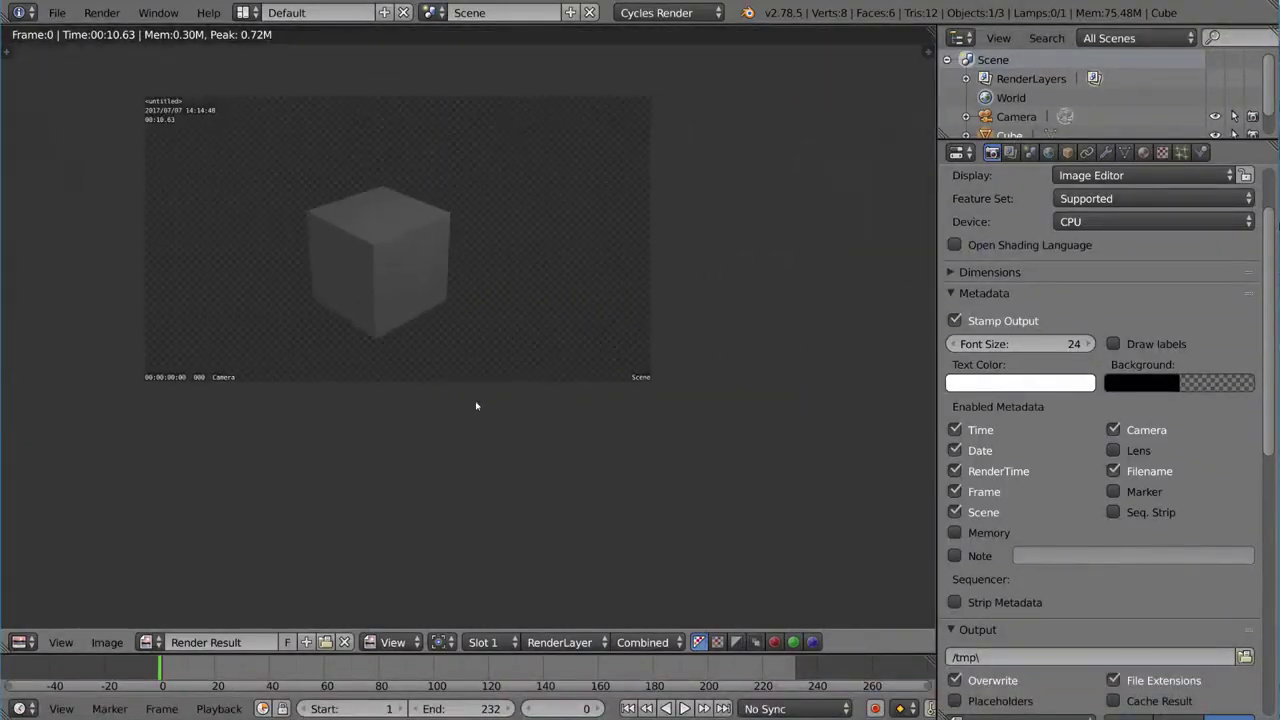
{"action": "scroll", "coordinate": [510, 400], "scroll_direction": "up", "scroll_amount": 5}
{"action": "scroll", "coordinate": [552, 391], "scroll_direction": "down", "scroll_amount": 3}
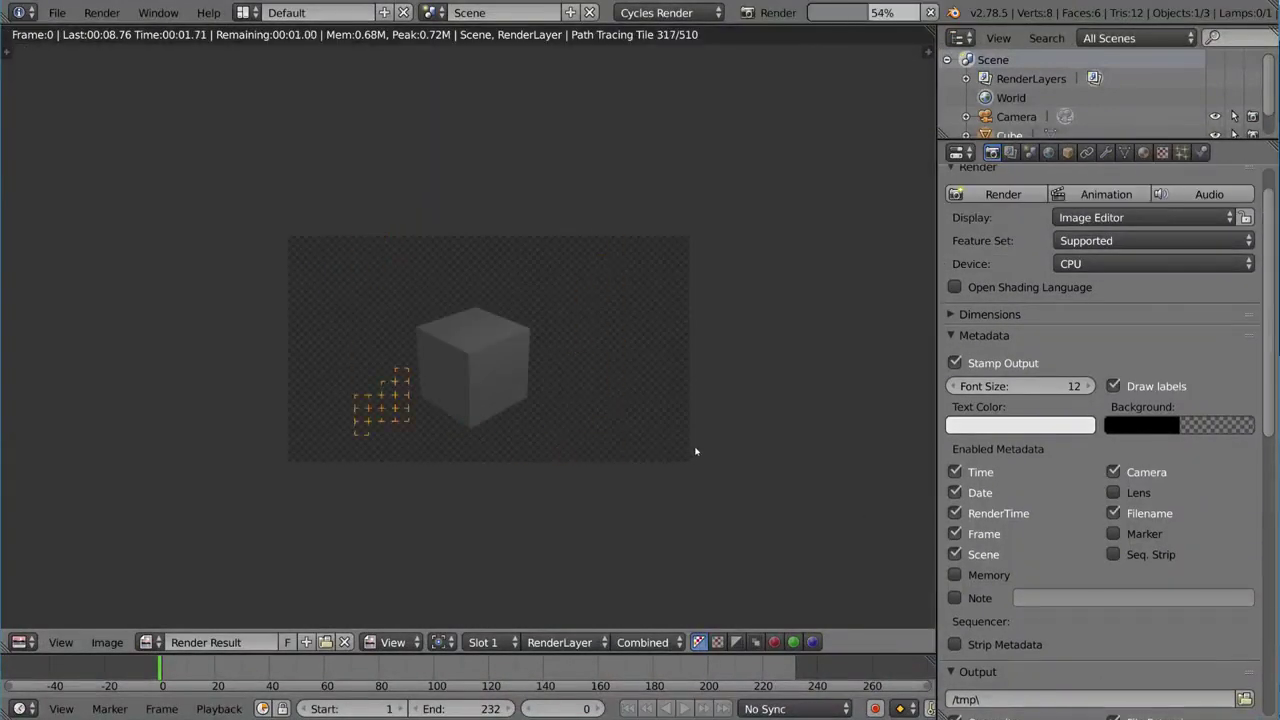
- Re-render with Memory enabled and zoom in to read Peak Memory 0.72M in the stamp
{"action": "scroll", "coordinate": [620, 412], "scroll_direction": "up", "scroll_amount": 3}
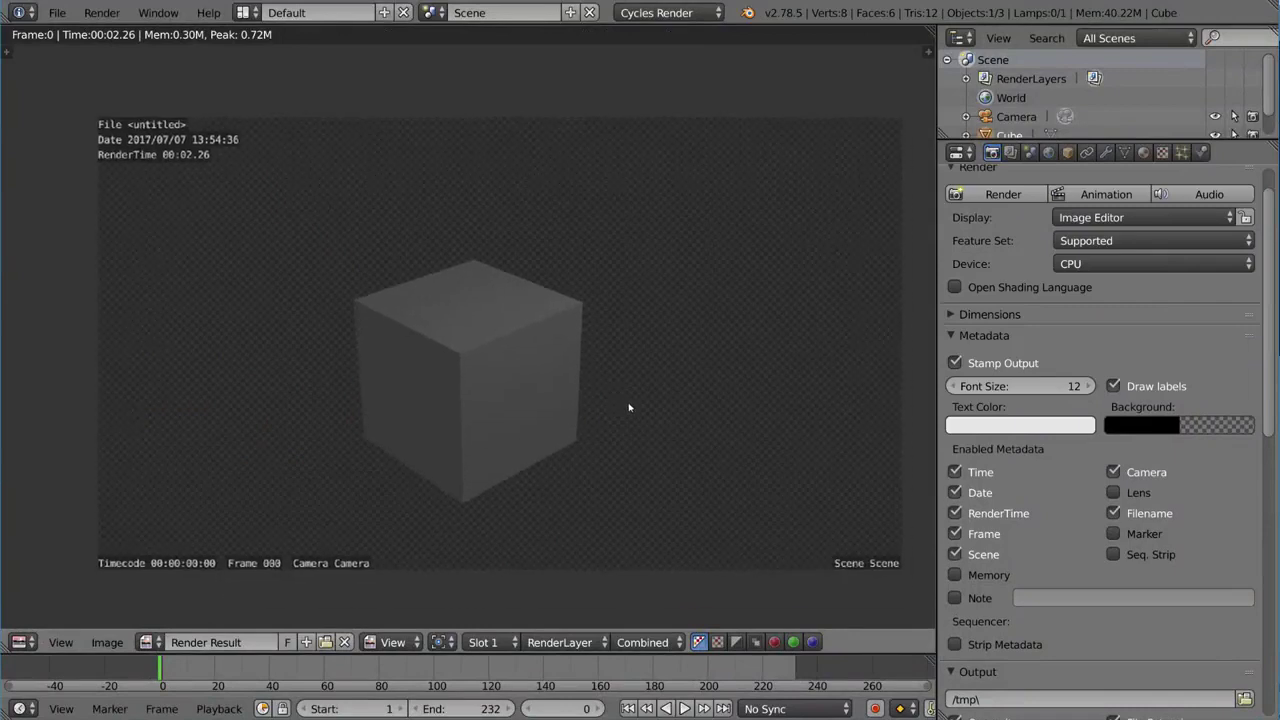
{"action": "middle_click_drag", "start_coordinate": [639, 413], "coordinate": [617, 408]}
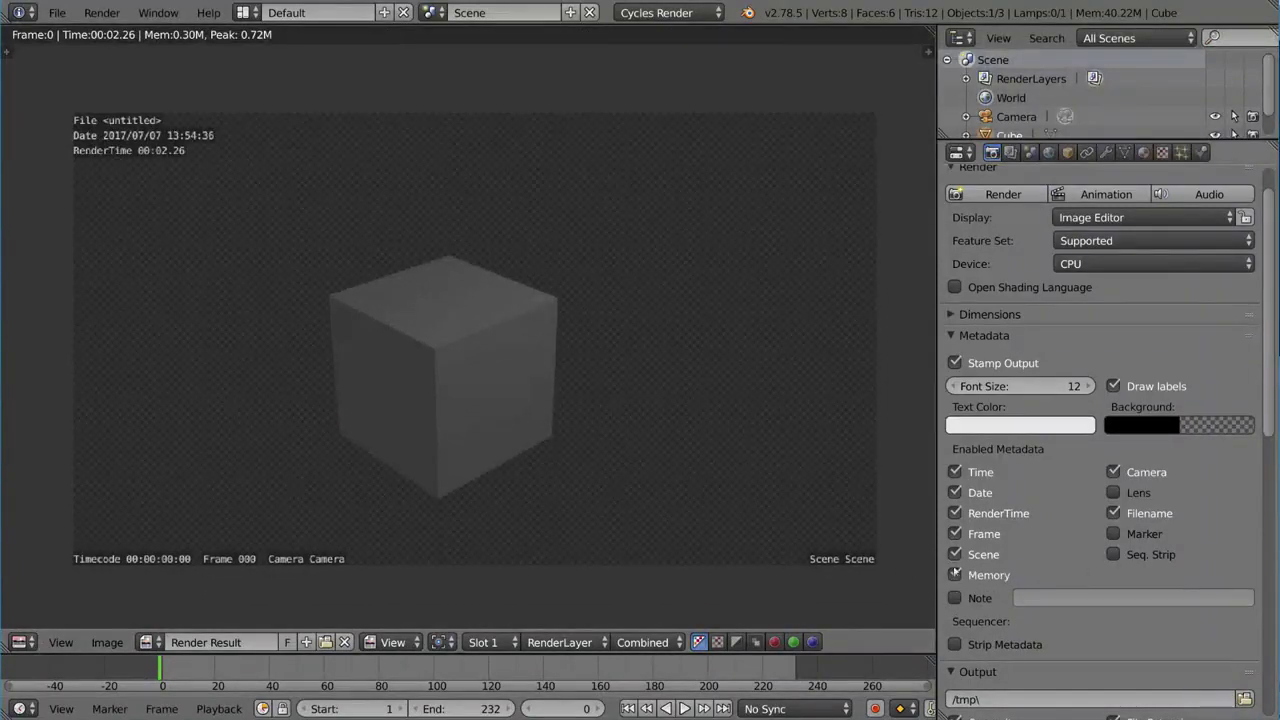
{"action": "key", "text": "F12"}
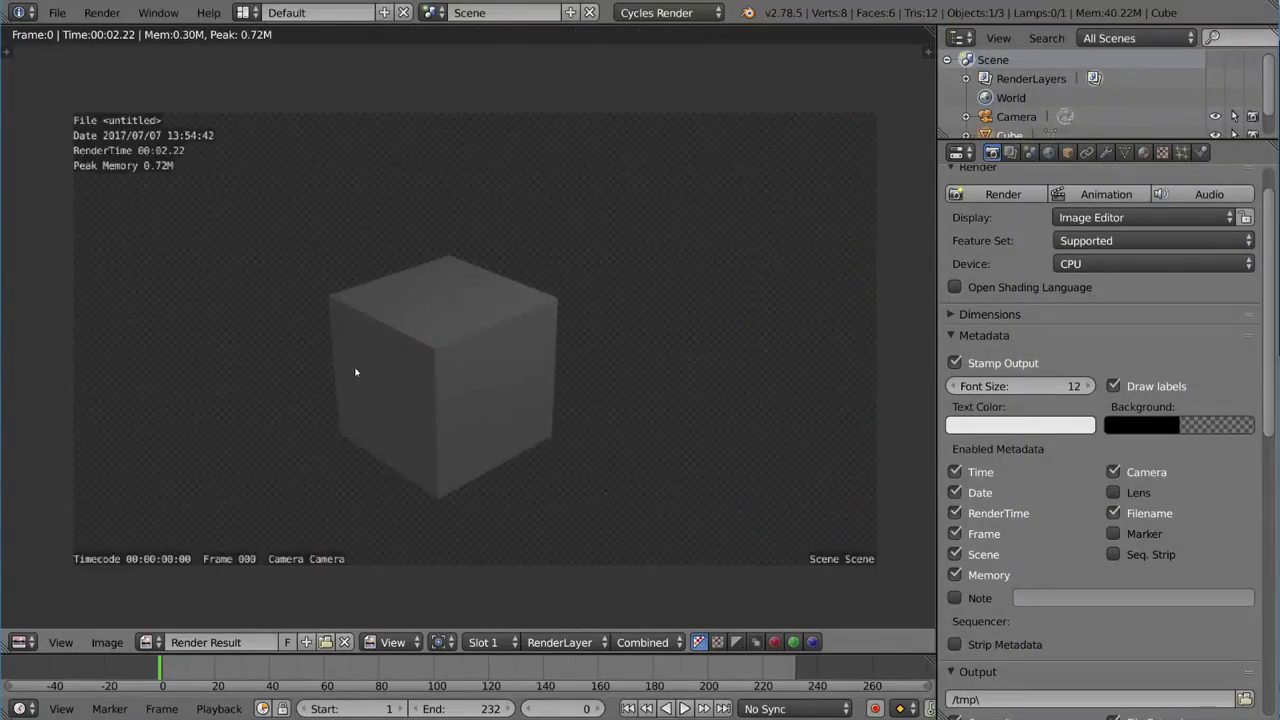
{"action": "scroll", "coordinate": [491, 340], "scroll_direction": "up", "scroll_amount": 3}
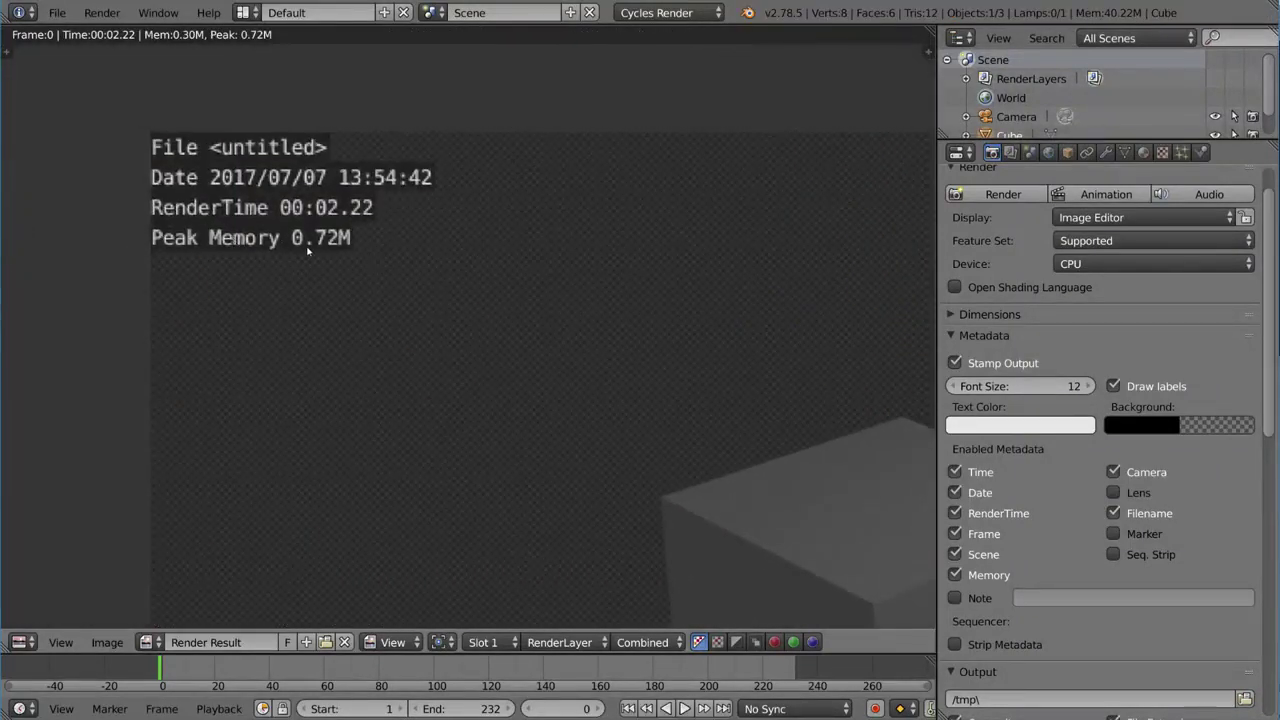
{"action": "scroll", "coordinate": [330, 265], "scroll_direction": "down", "scroll_amount": 5}
{"action": "scroll", "coordinate": [277, 240], "scroll_direction": "up", "scroll_amount": 1}
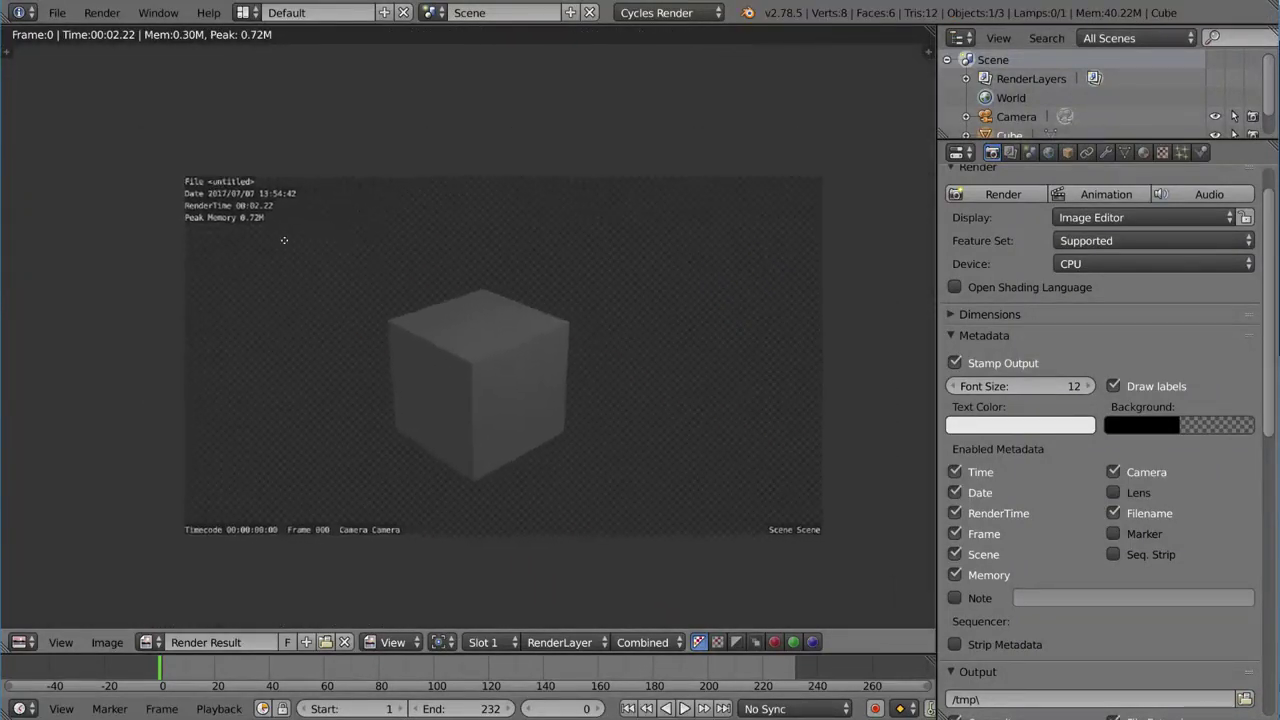
{"action": "scroll", "coordinate": [296, 265], "scroll_direction": "up", "scroll_amount": 1}
{"action": "middle_click_drag", "start_coordinate": [296, 265], "coordinate": [282, 258]}
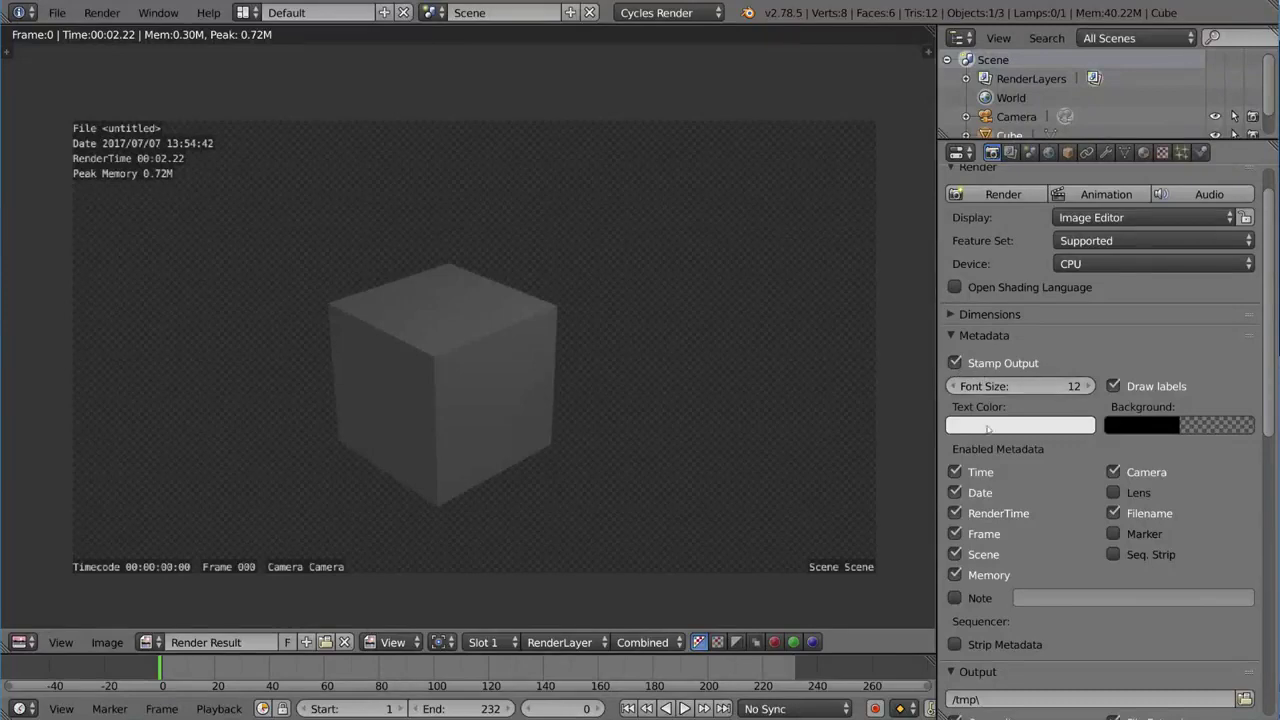
- Enable the stamp Note with the text "This is a test" and re-render the cube
{"action": "left_click", "coordinate": [956, 597]}
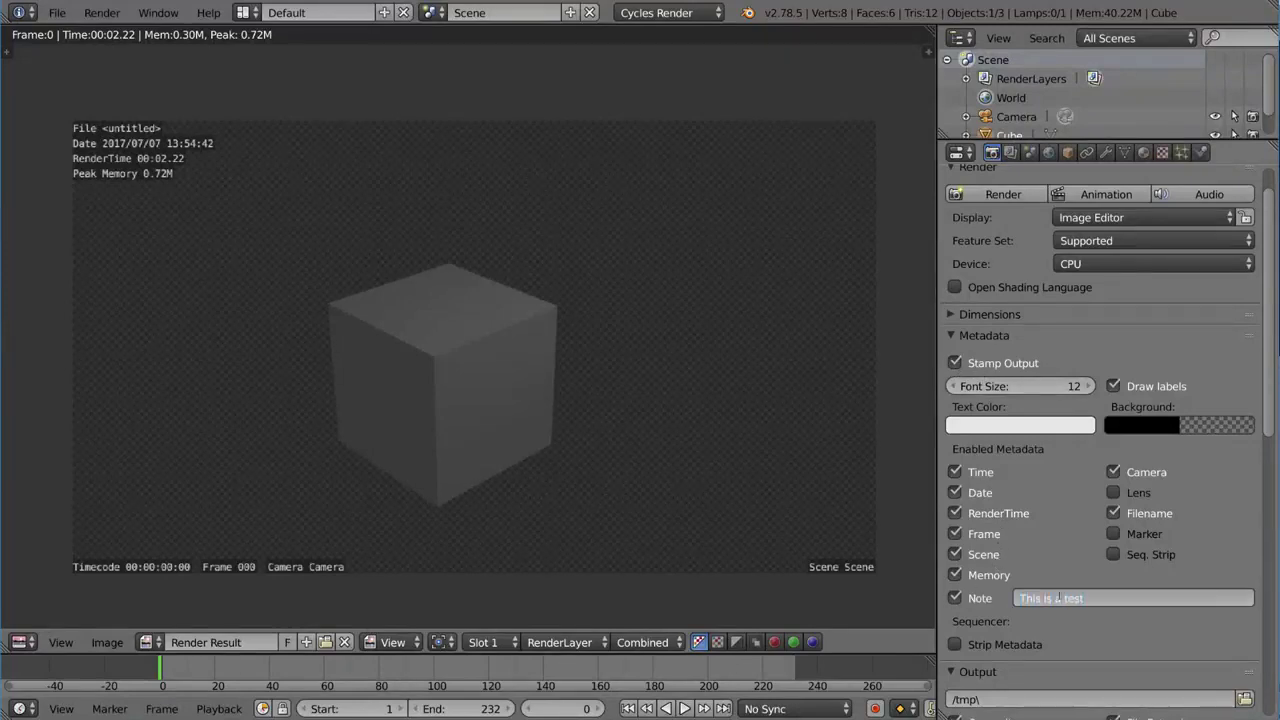
{"action": "key", "text": "Return"}
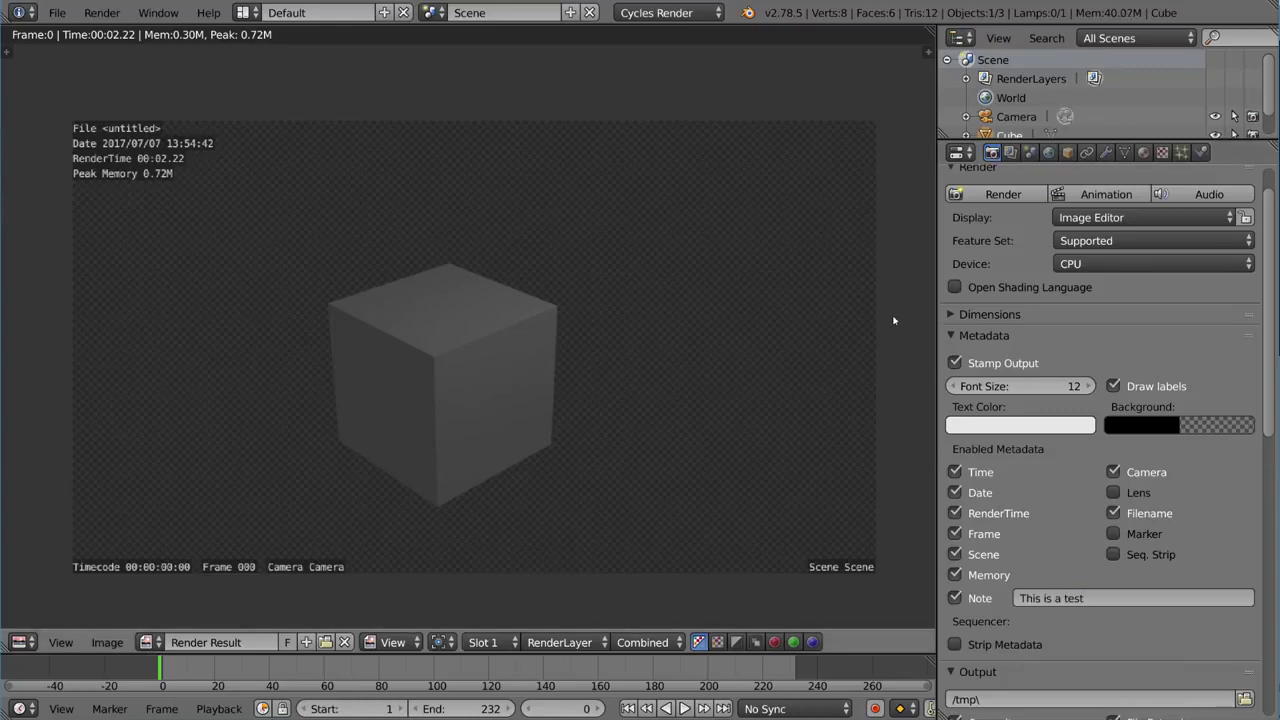
{"action": "key", "text": "F12"}
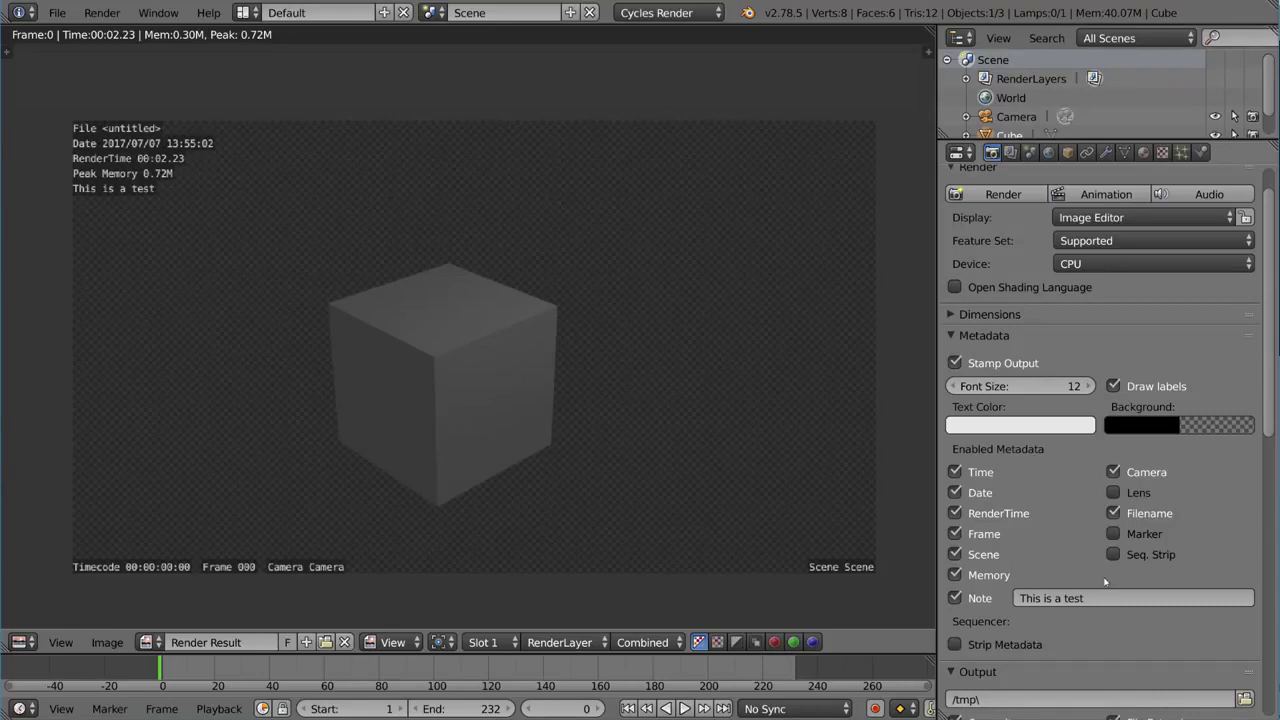
- Expand the Dimensions panel showing render resolution and frame range settings
{"action": "scroll", "coordinate": [1105, 582], "scroll_direction": "down", "scroll_amount": 2}
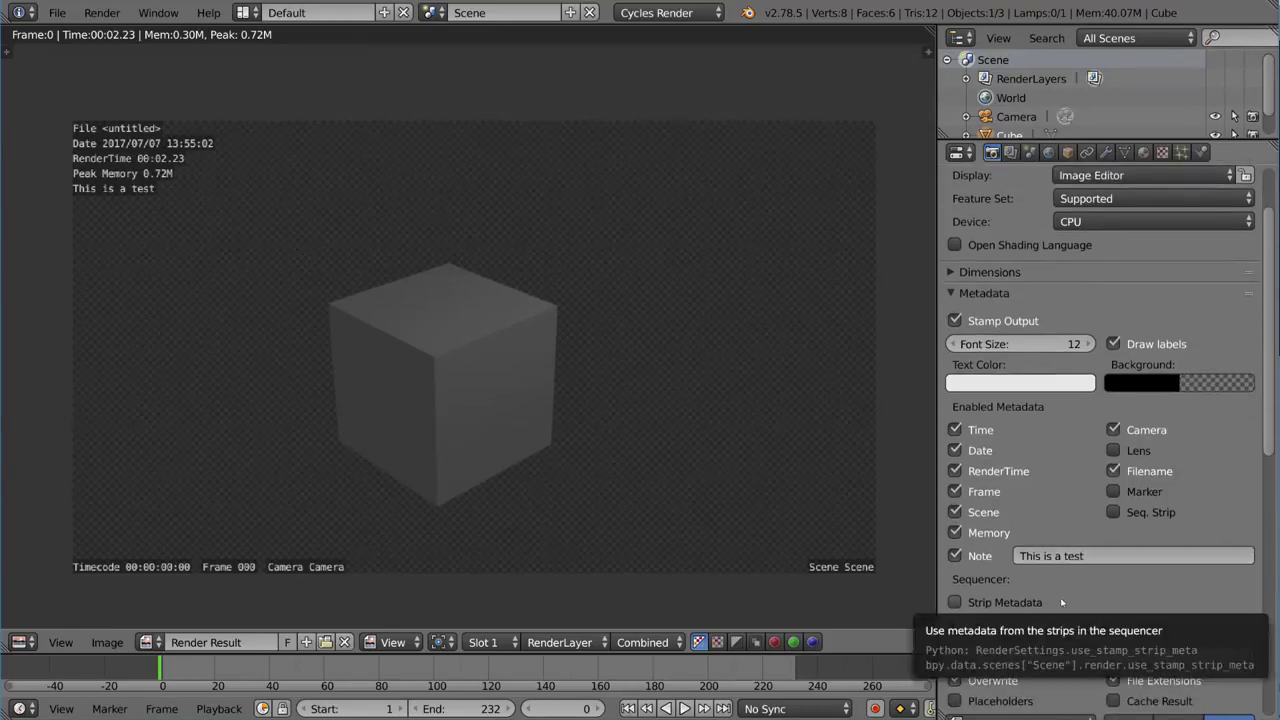
{"action": "scroll", "coordinate": [1137, 557], "scroll_direction": "up", "scroll_amount": 2}
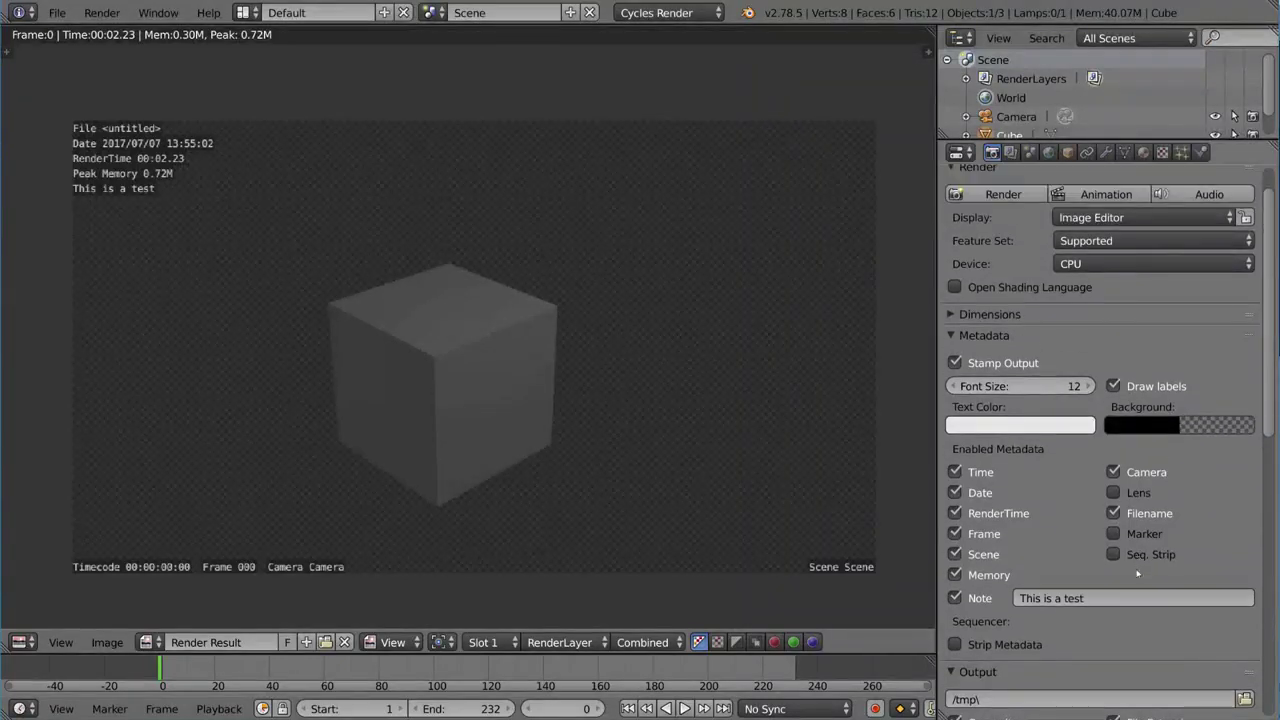
{"action": "scroll", "coordinate": [1137, 557], "scroll_direction": "up", "scroll_amount": 2}
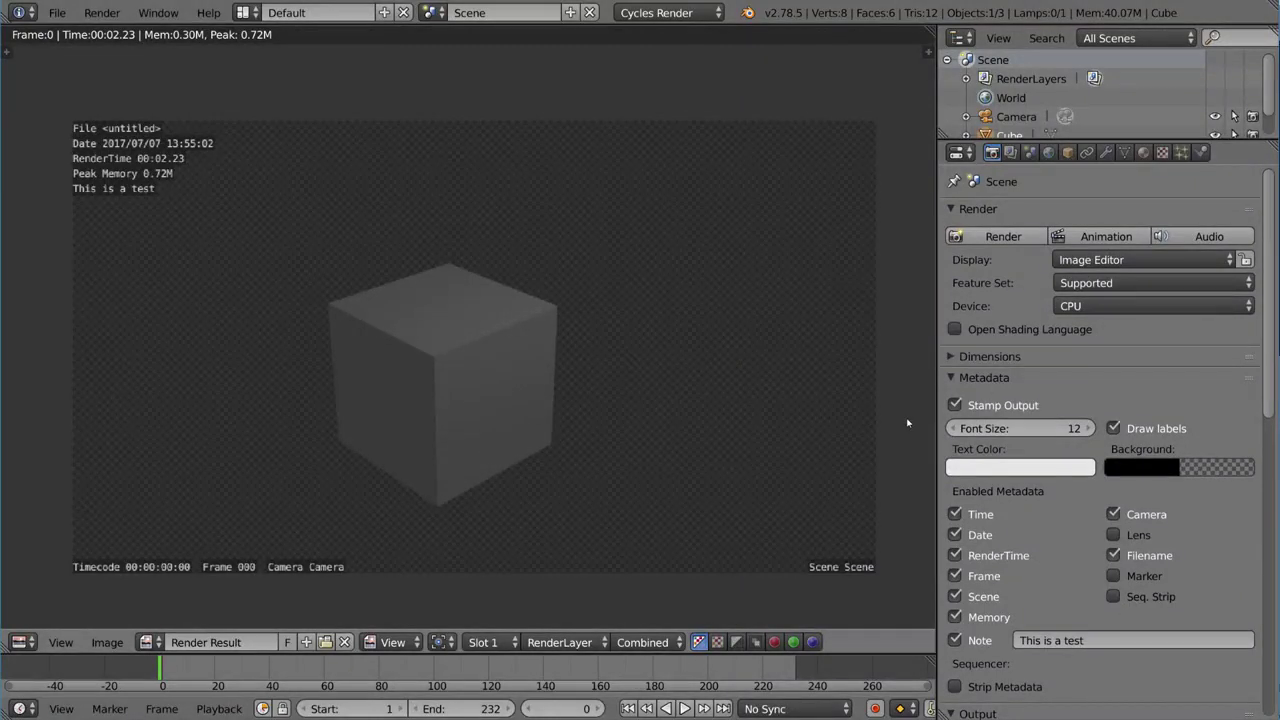
{"action": "left_click", "coordinate": [979, 356]}
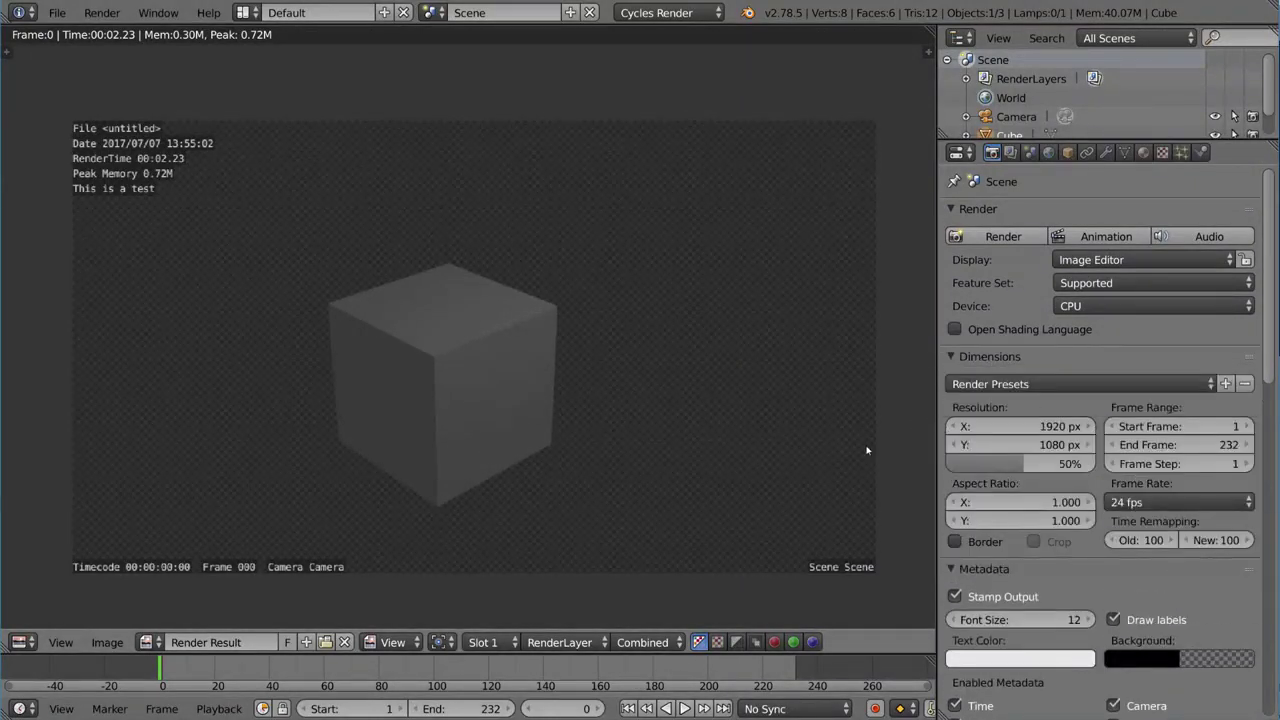